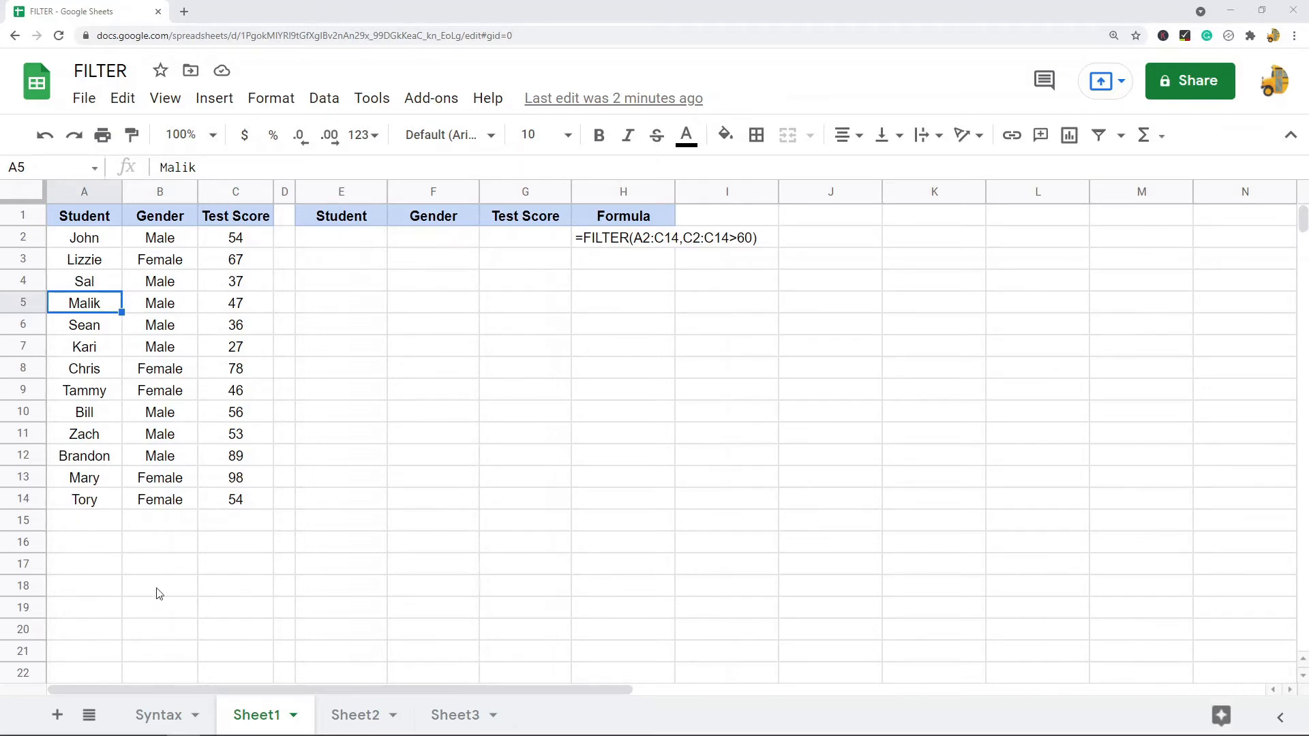
Open the Syntax sheet and review the FILTER function's range, condition1 and condition2 arguments.
left_click(143, 715)
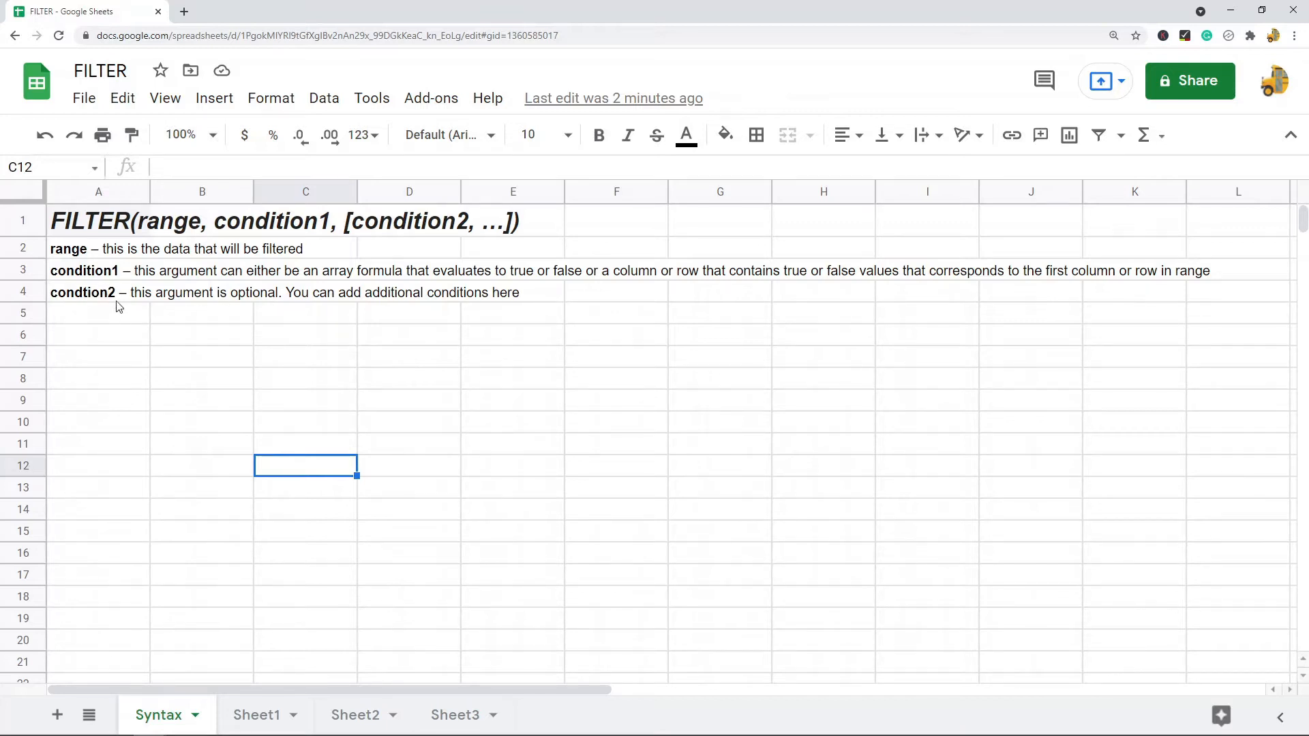
left_click(95, 297)
left_click(109, 280)
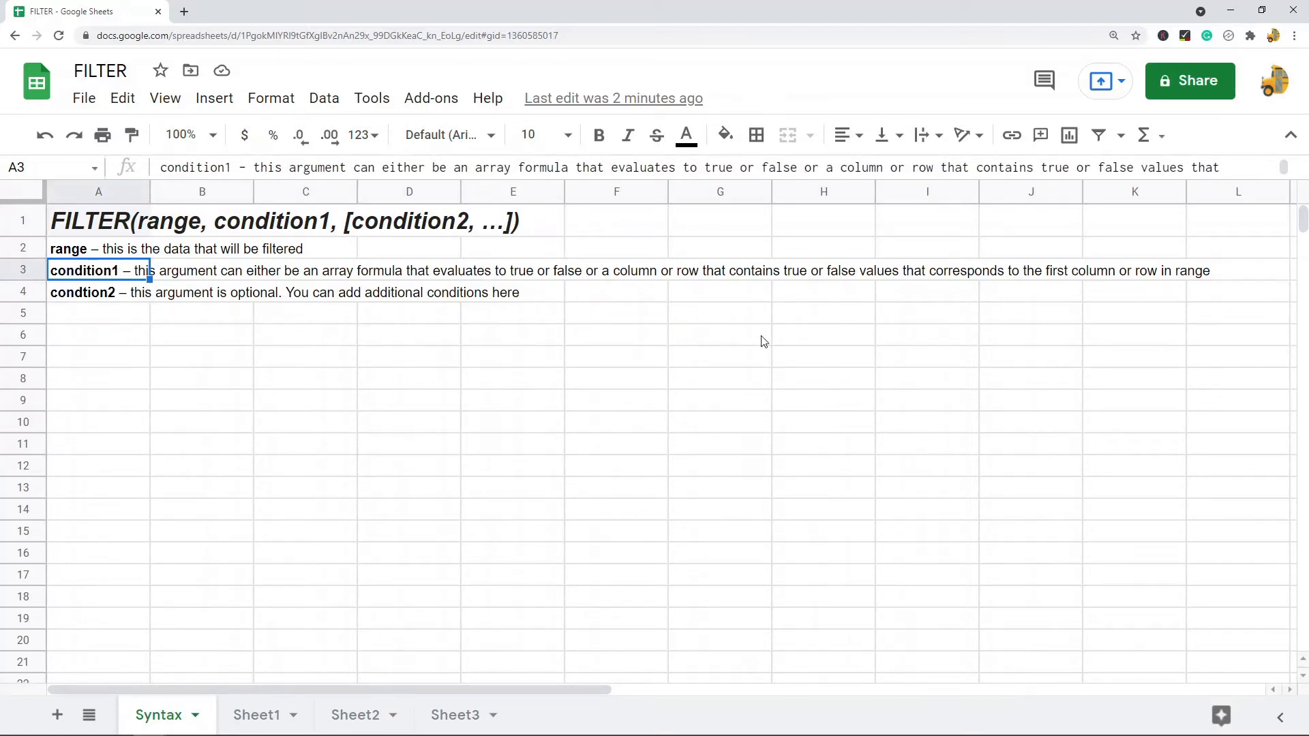
left_click(107, 317)
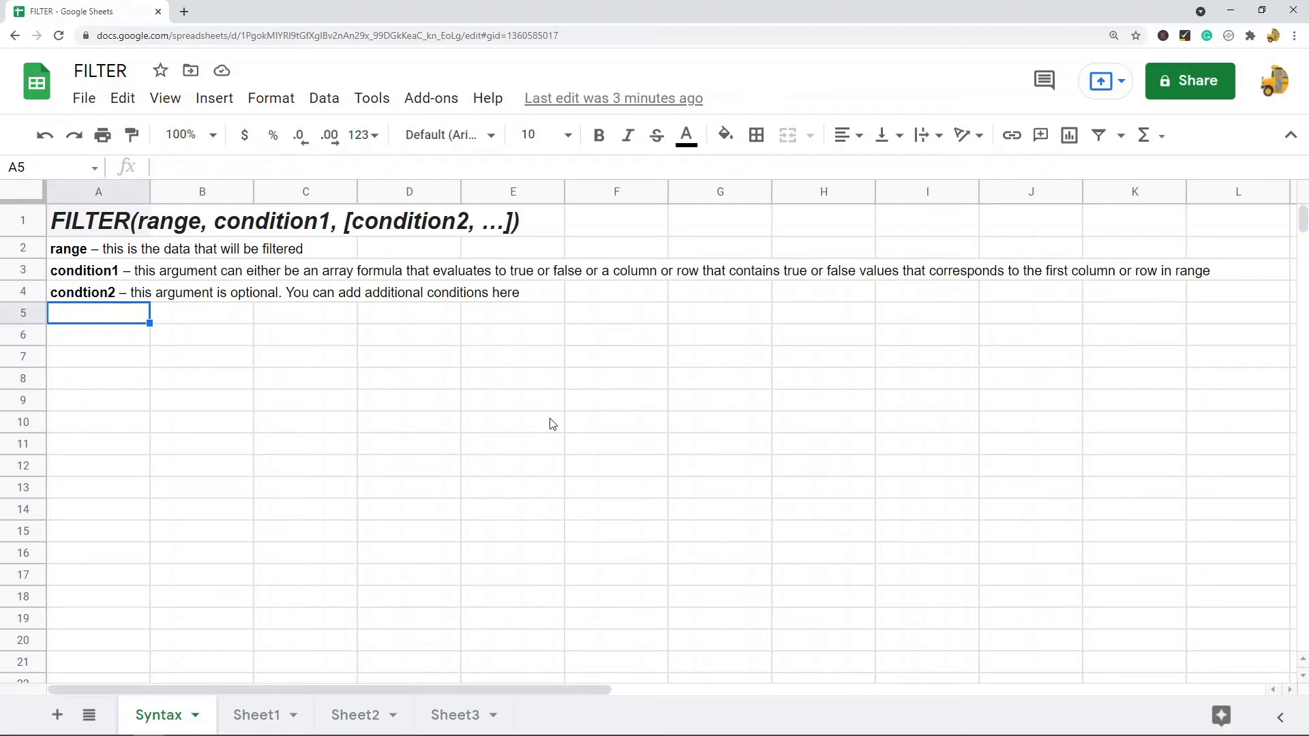
left_click(94, 255)
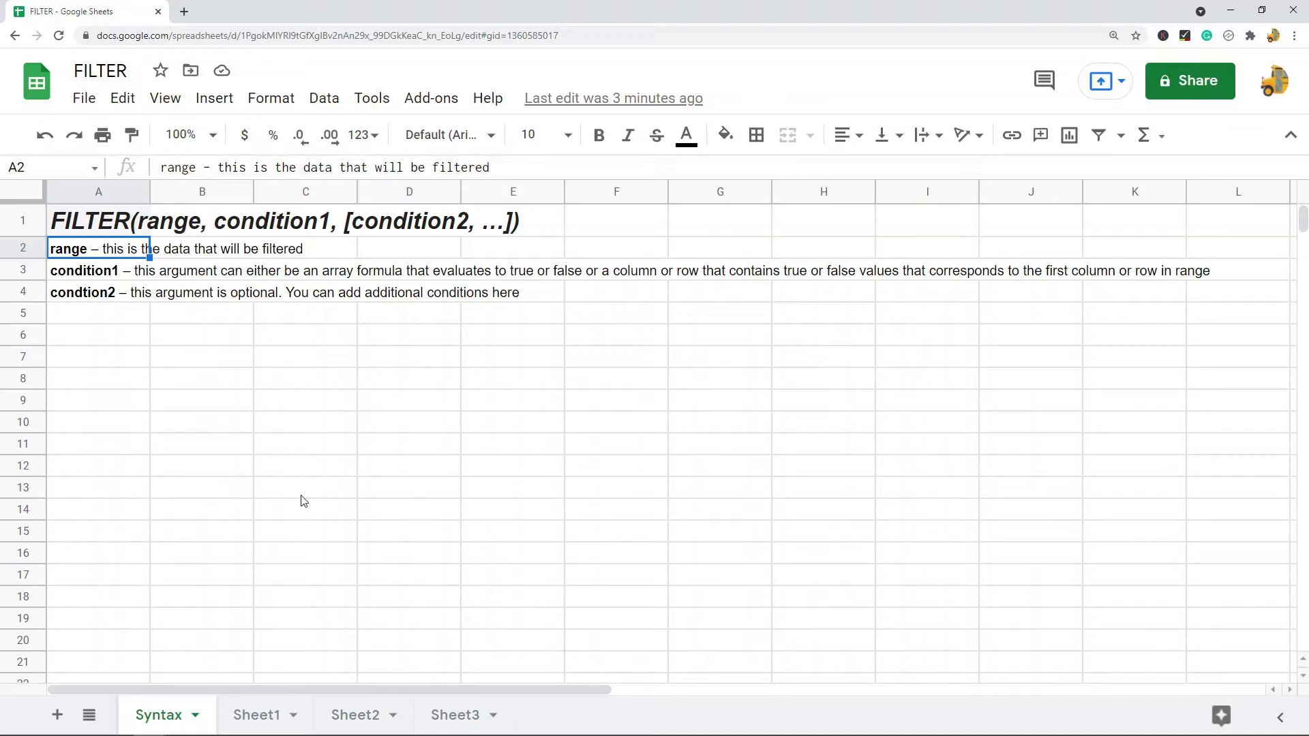
On Sheet1, start a FILTER formula in cell E2 with A2:C14 as the range to filter.
left_click(255, 714)
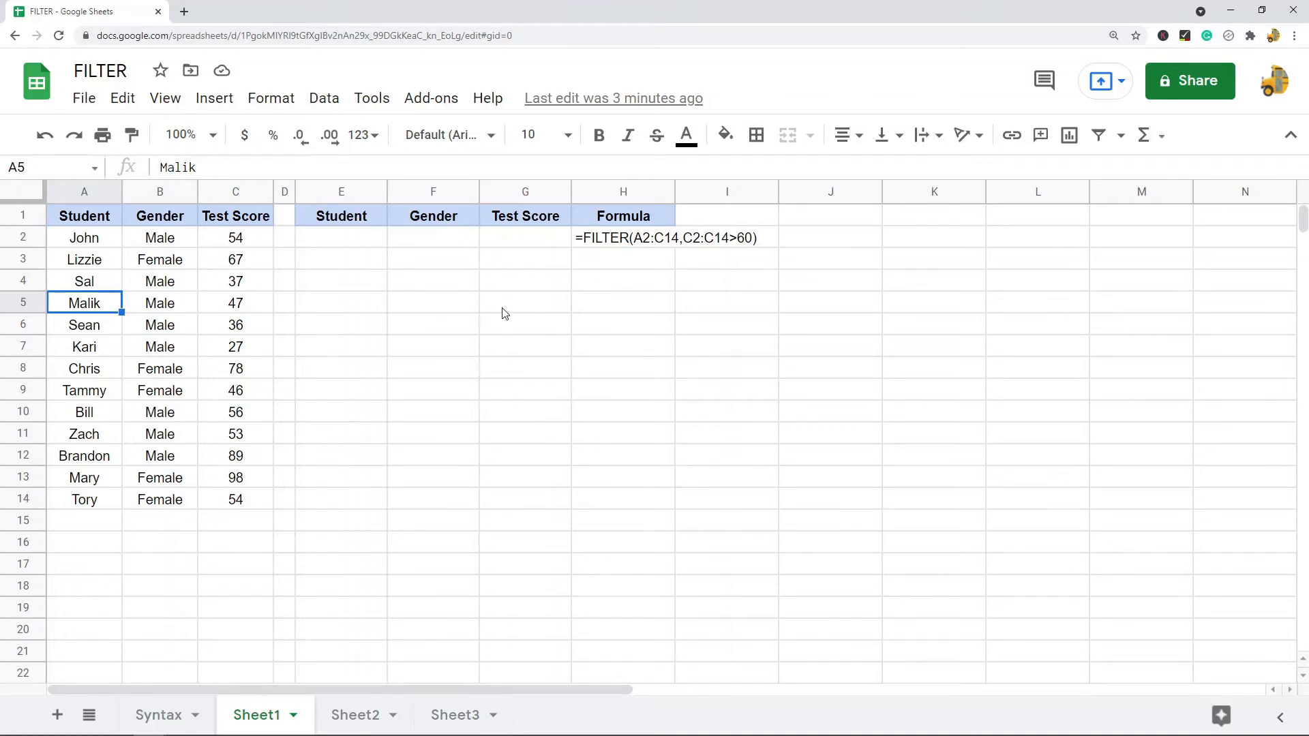
double_click(344, 240)
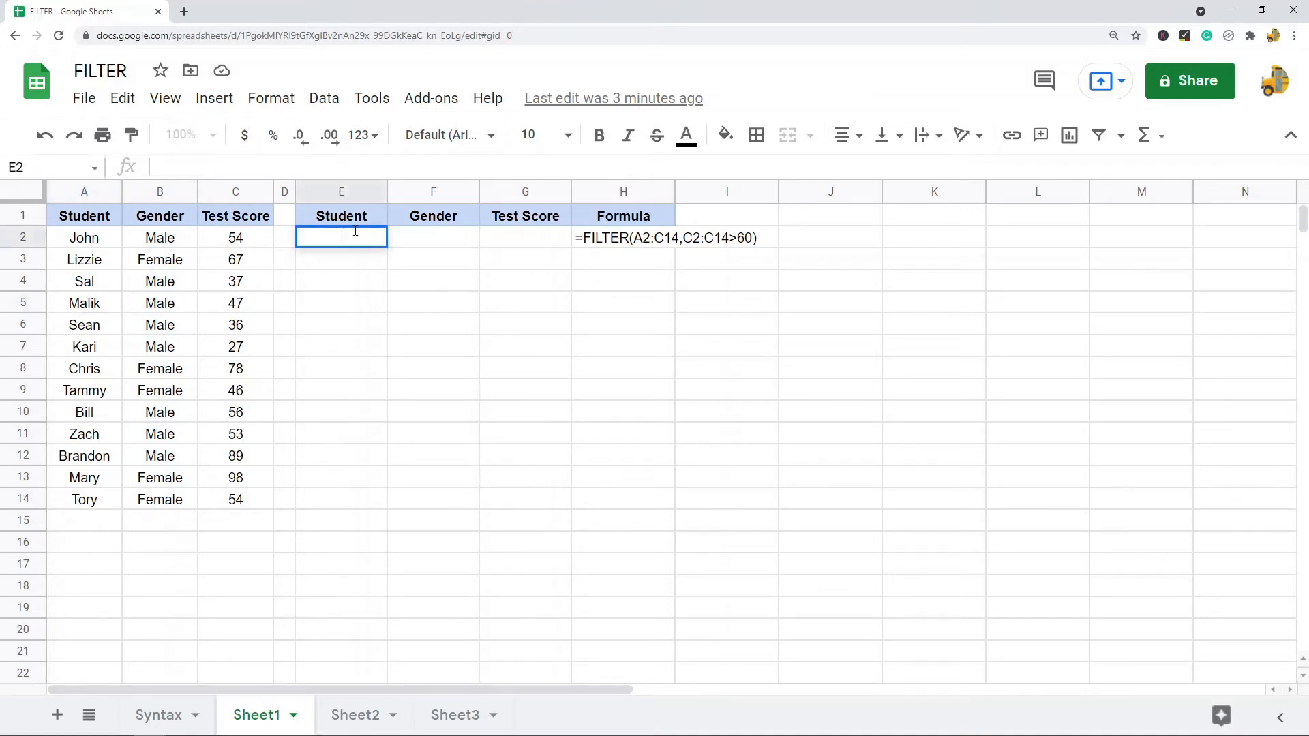
type("=")
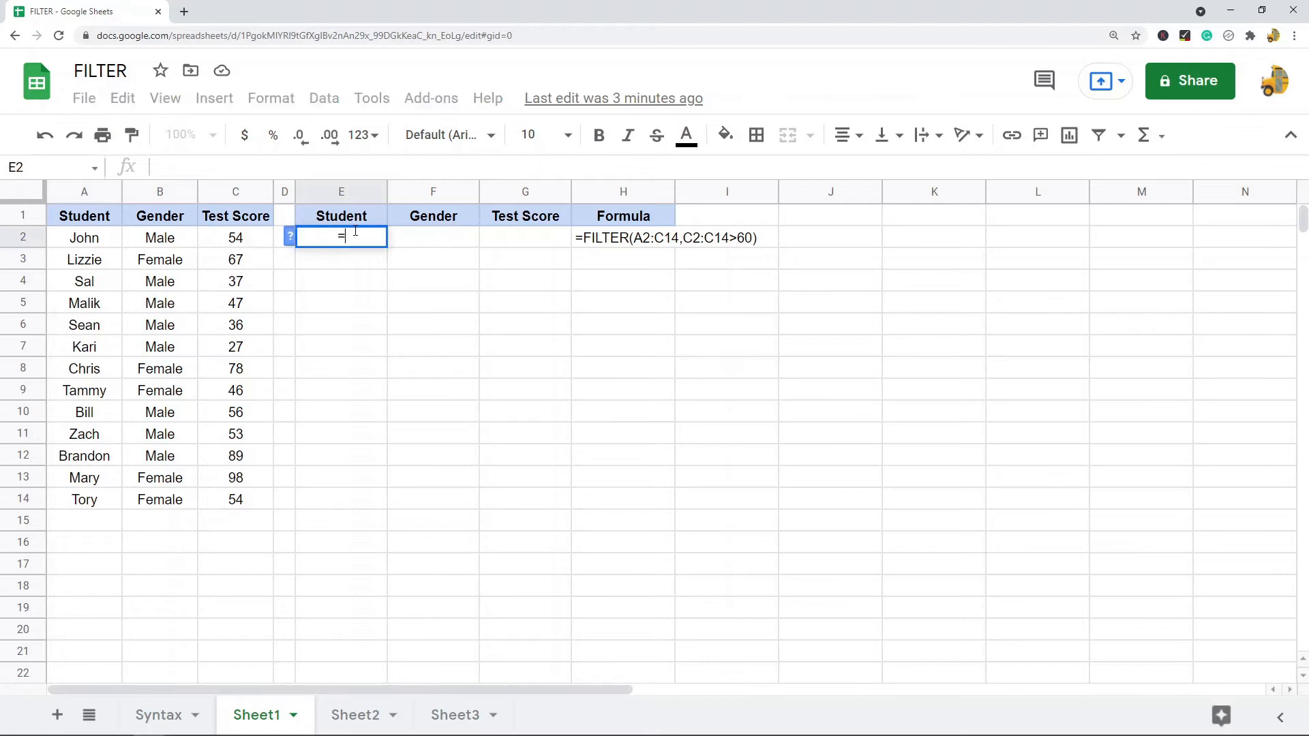
type("Fi")
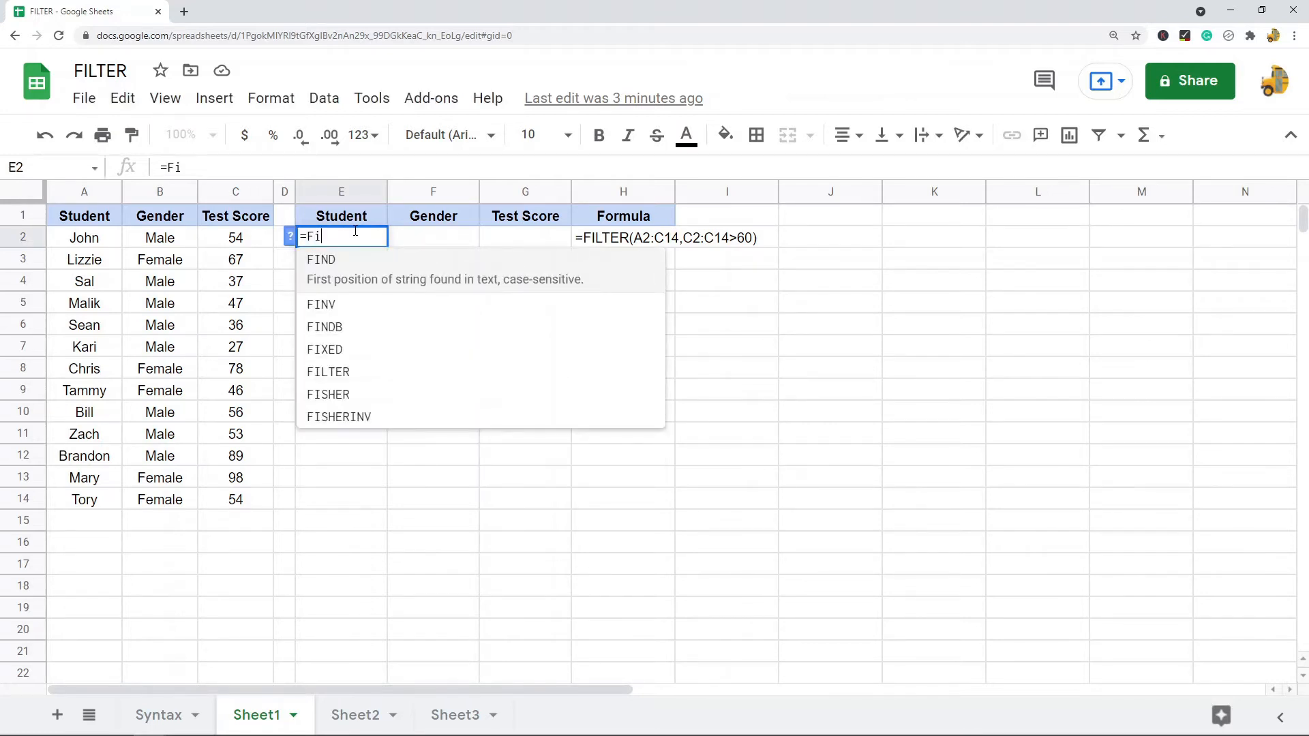
type("lter")
key("Tab")
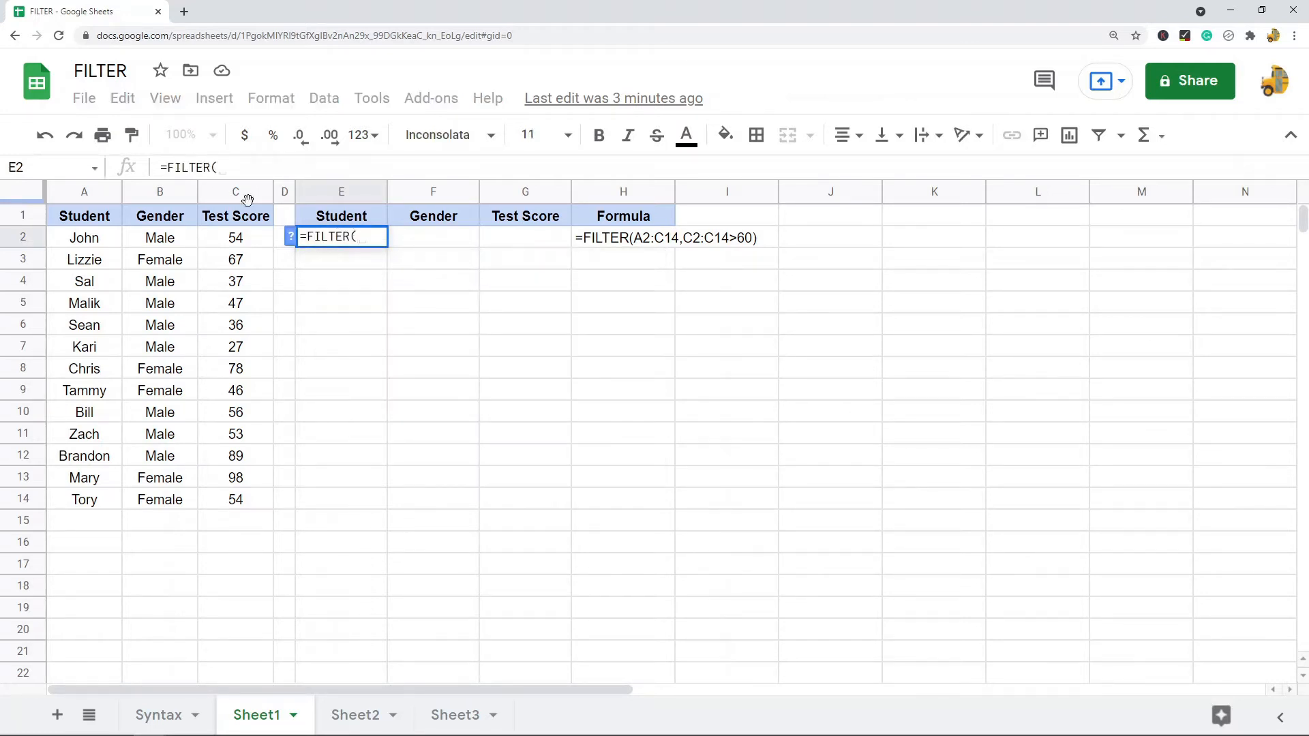
left_click(77, 244)
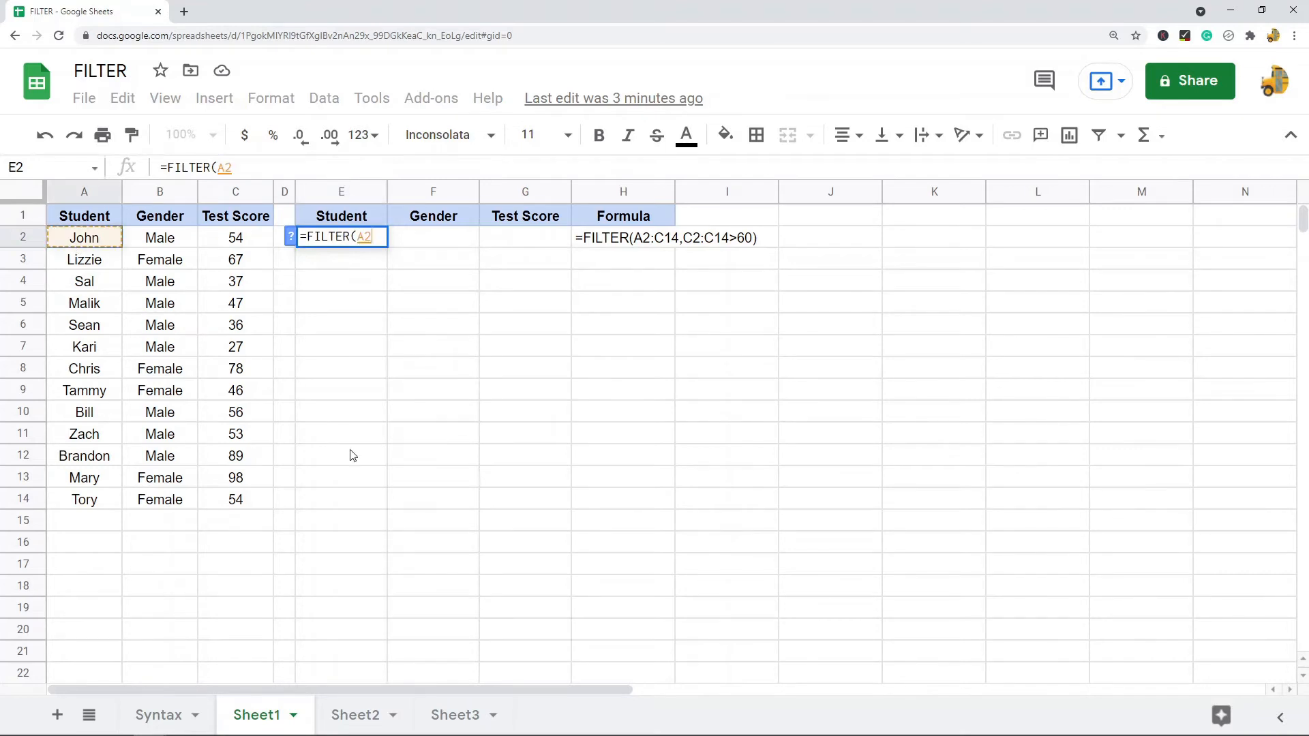
left_click(244, 505, "shift")
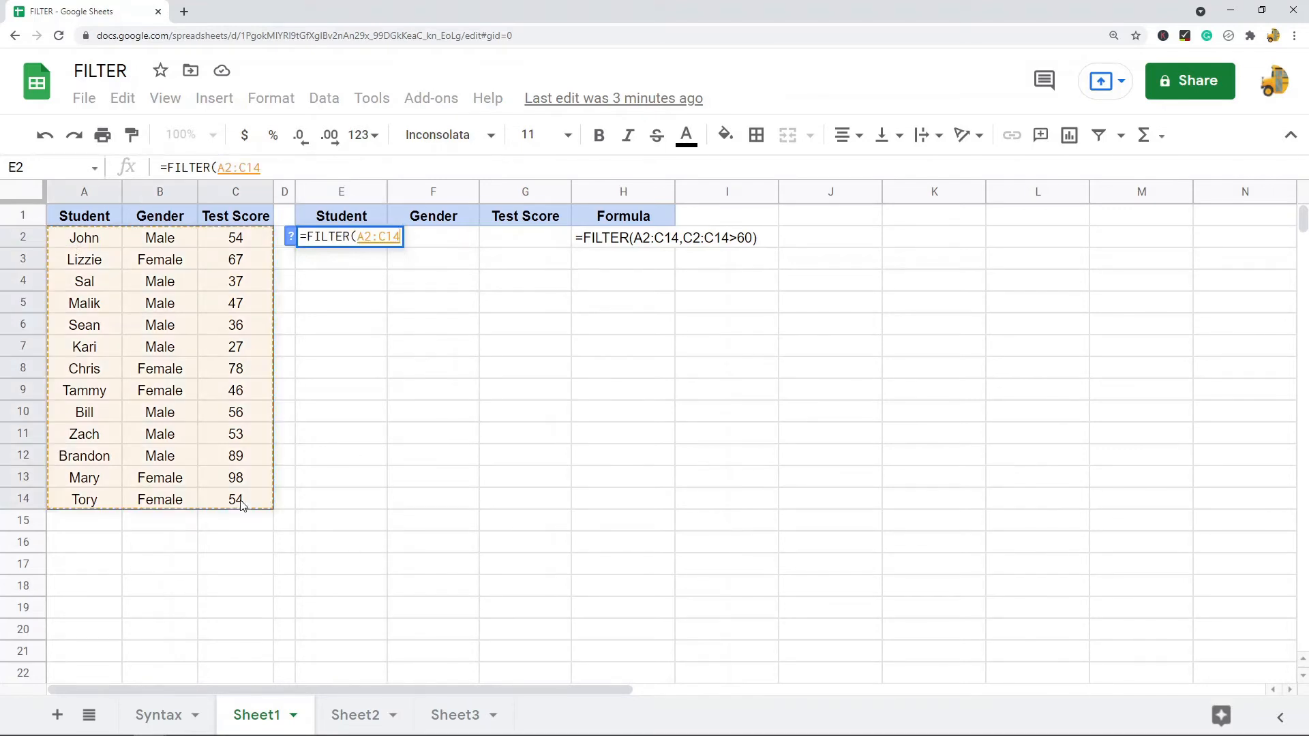
left_click(282, 171)
Add the condition C2:C14>60 to the FILTER formula in E2 and complete it.
type(",")
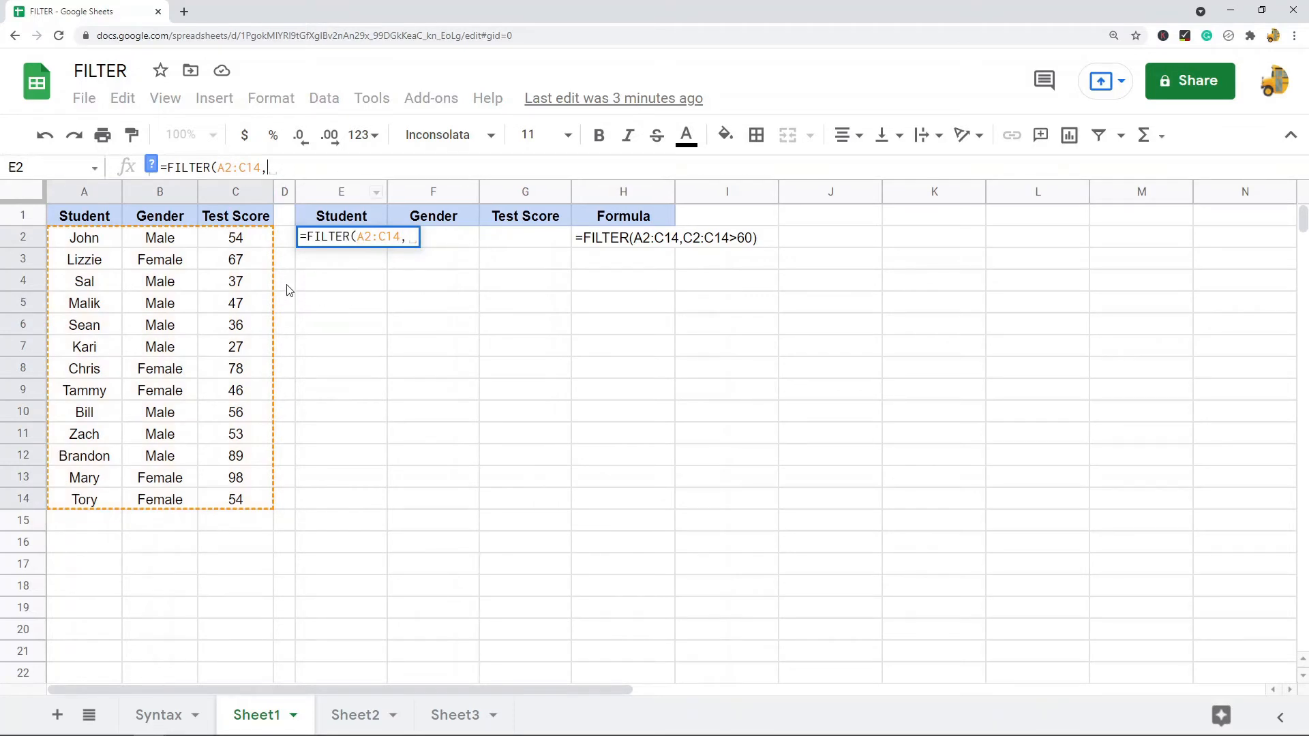
left_click_drag(241, 244, 245, 504)
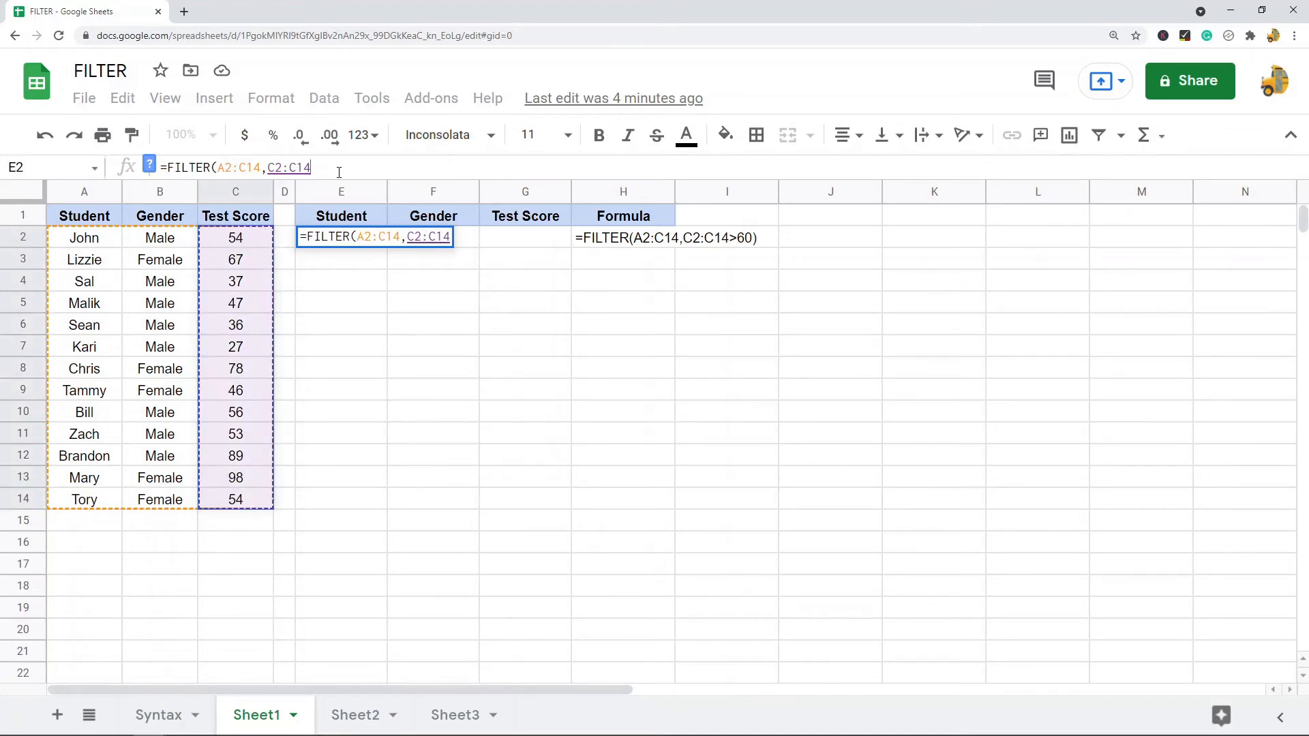
type(">60)")
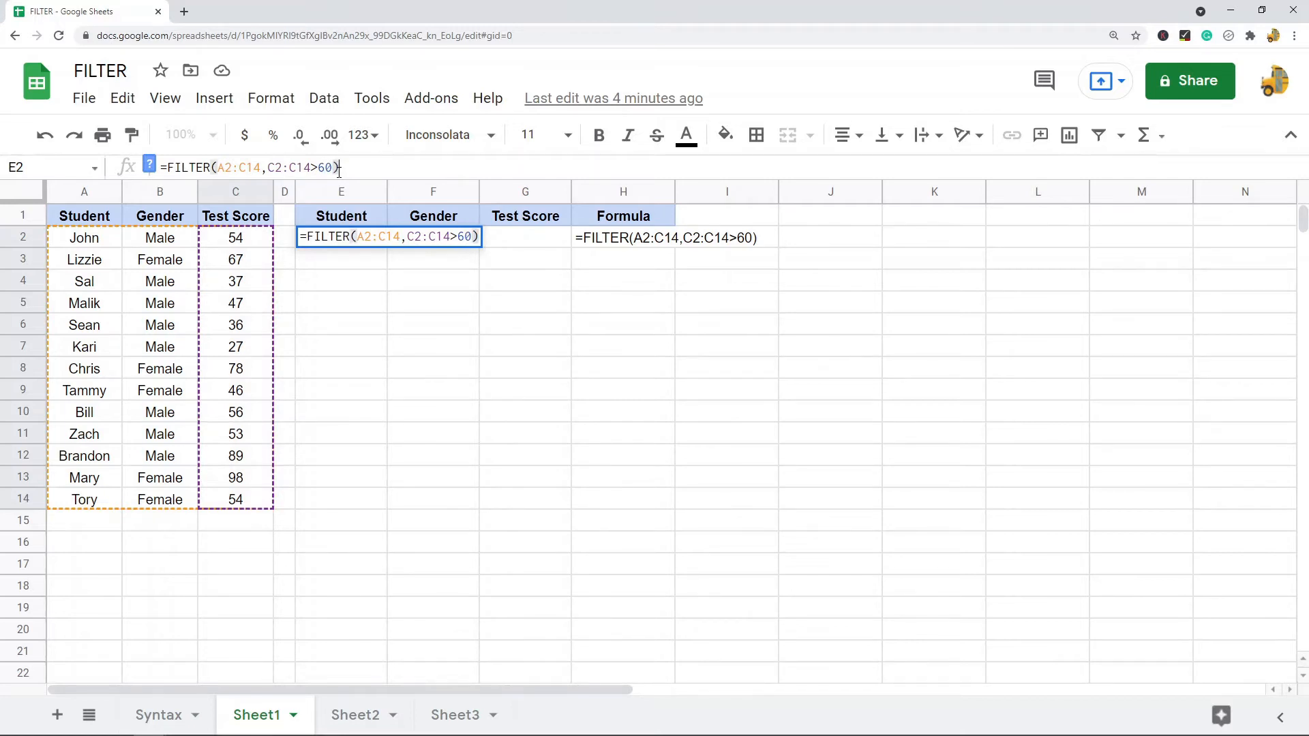
key("Return")
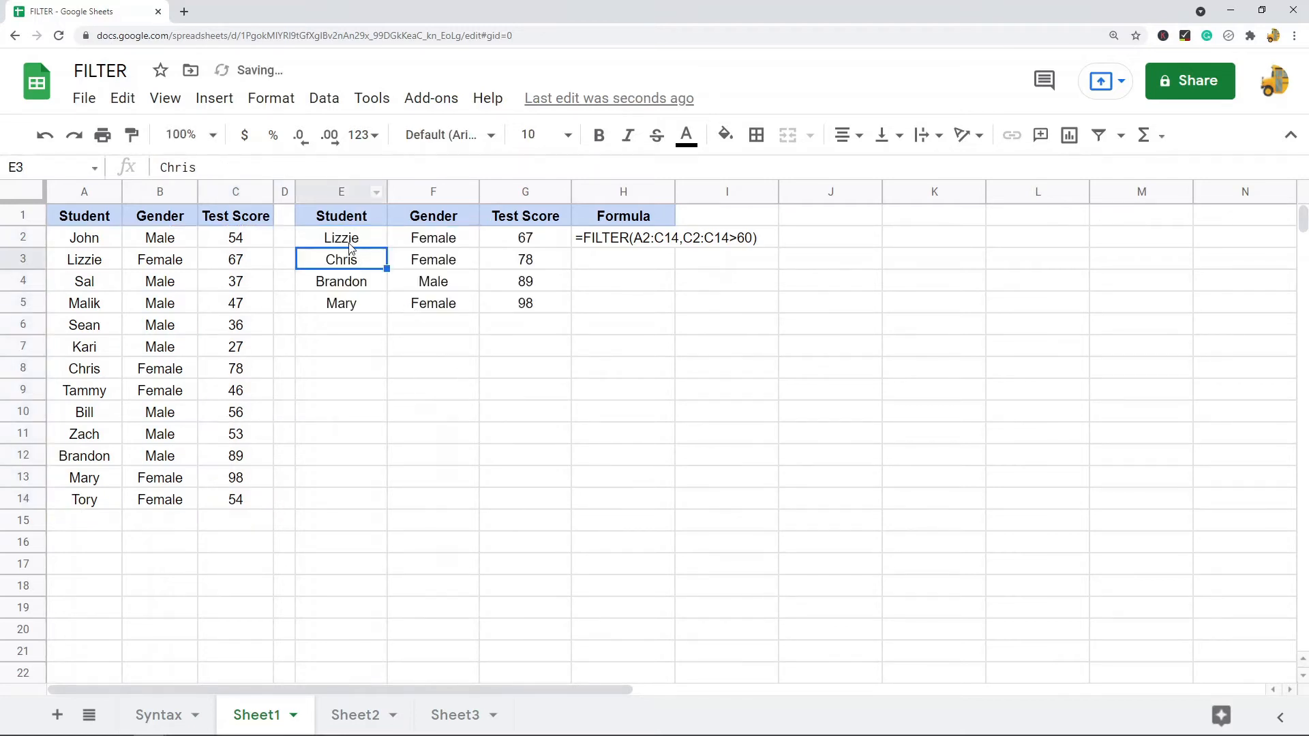
Examine the filtered student rows in E2:G5, especially the test scores in G2:G5.
left_click(349, 243)
left_click(488, 412)
left_click_drag(345, 244, 346, 262)
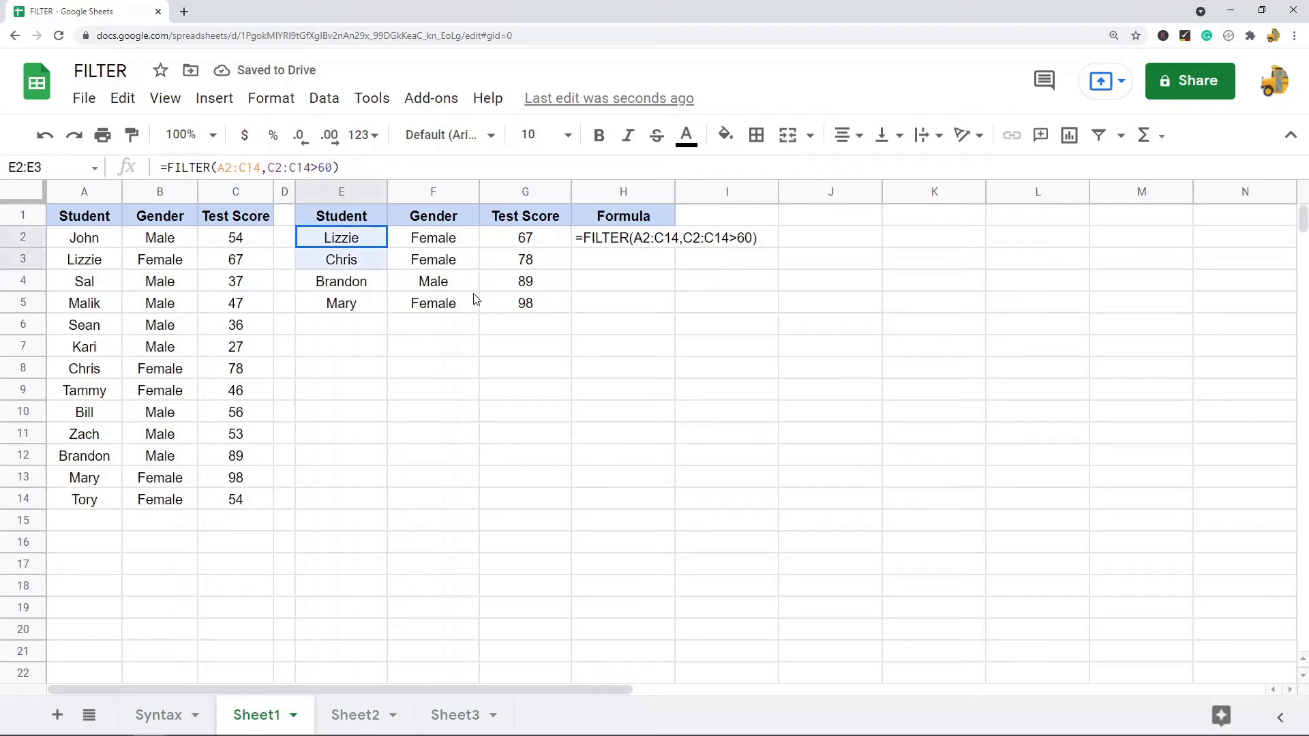
left_click_drag(475, 299, 550, 315)
left_click(567, 392)
left_click_drag(525, 238, 525, 303)
left_click(375, 247)
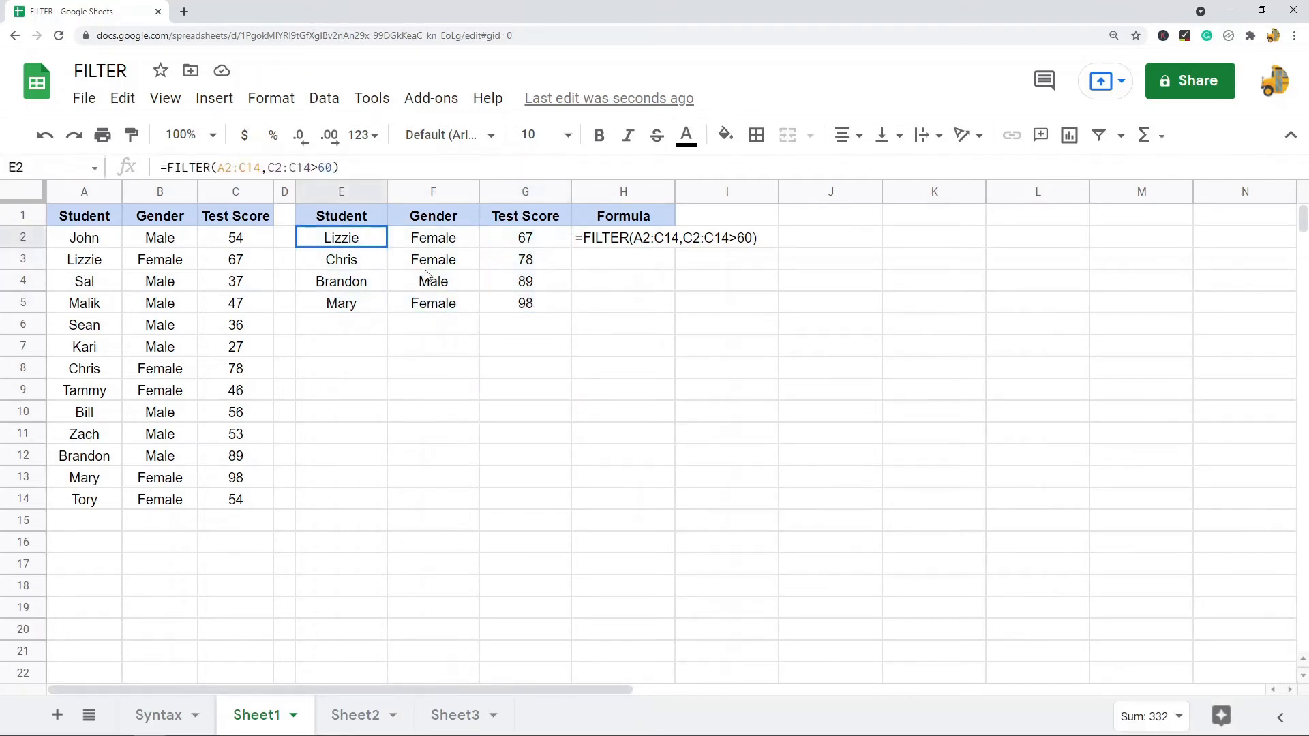
left_click(521, 302, "shift")
left_click_drag(534, 244, 535, 313)
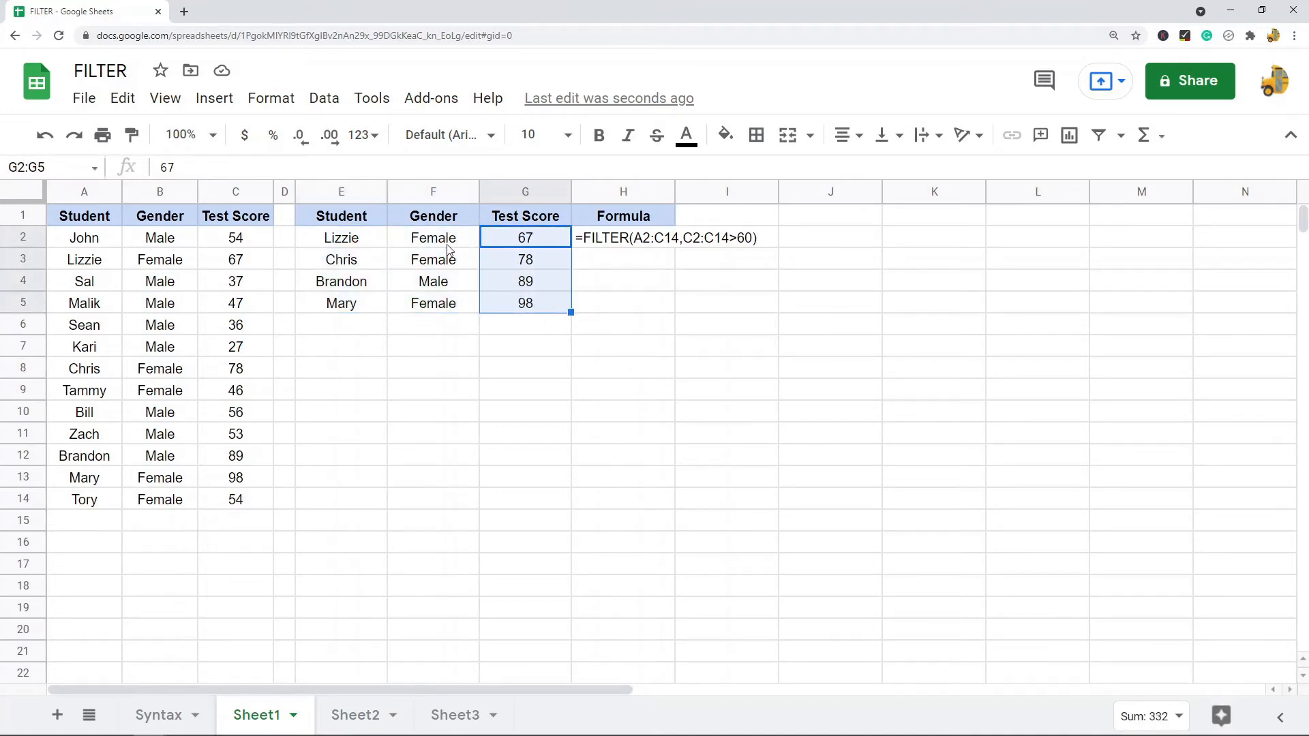
Fill the source test scores above 60 in cells C3, C8, C12 and C13 with yellow.
left_click(247, 265)
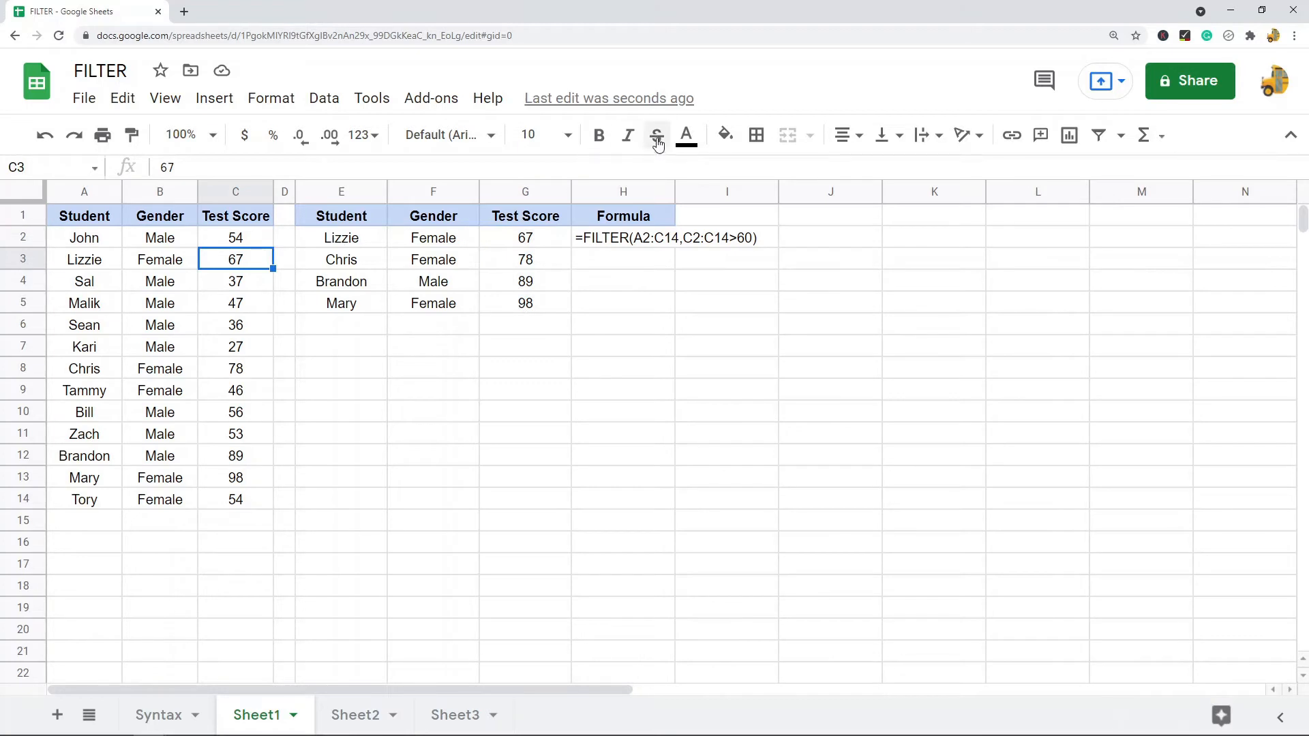
left_click(717, 141)
left_click(804, 227)
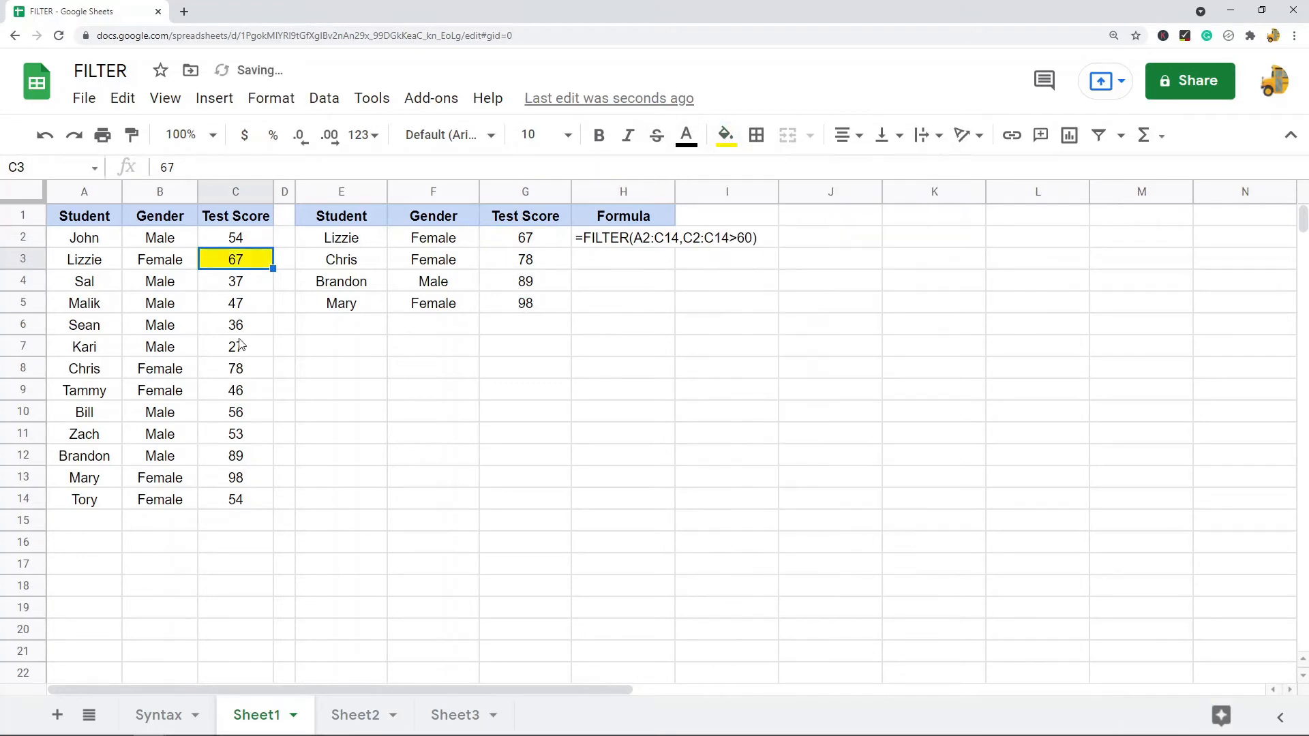
left_click(132, 135)
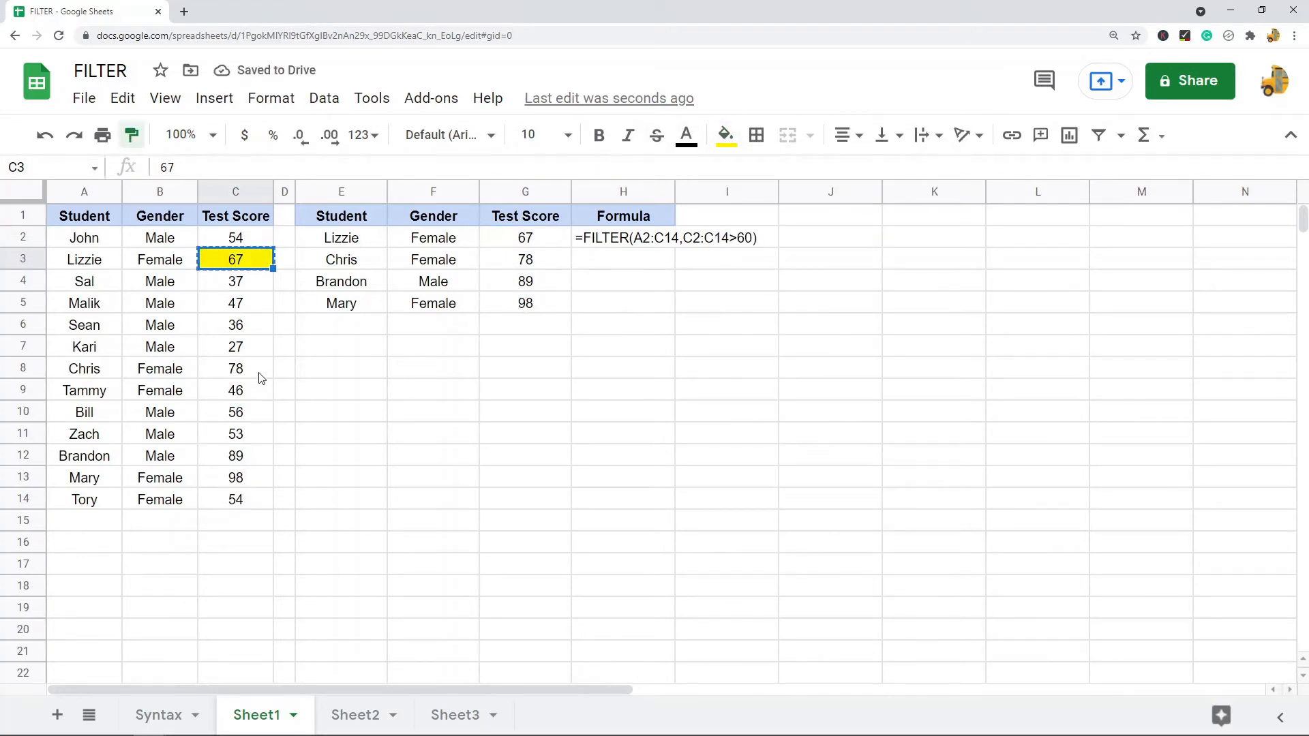
left_click(260, 374)
left_click(131, 134)
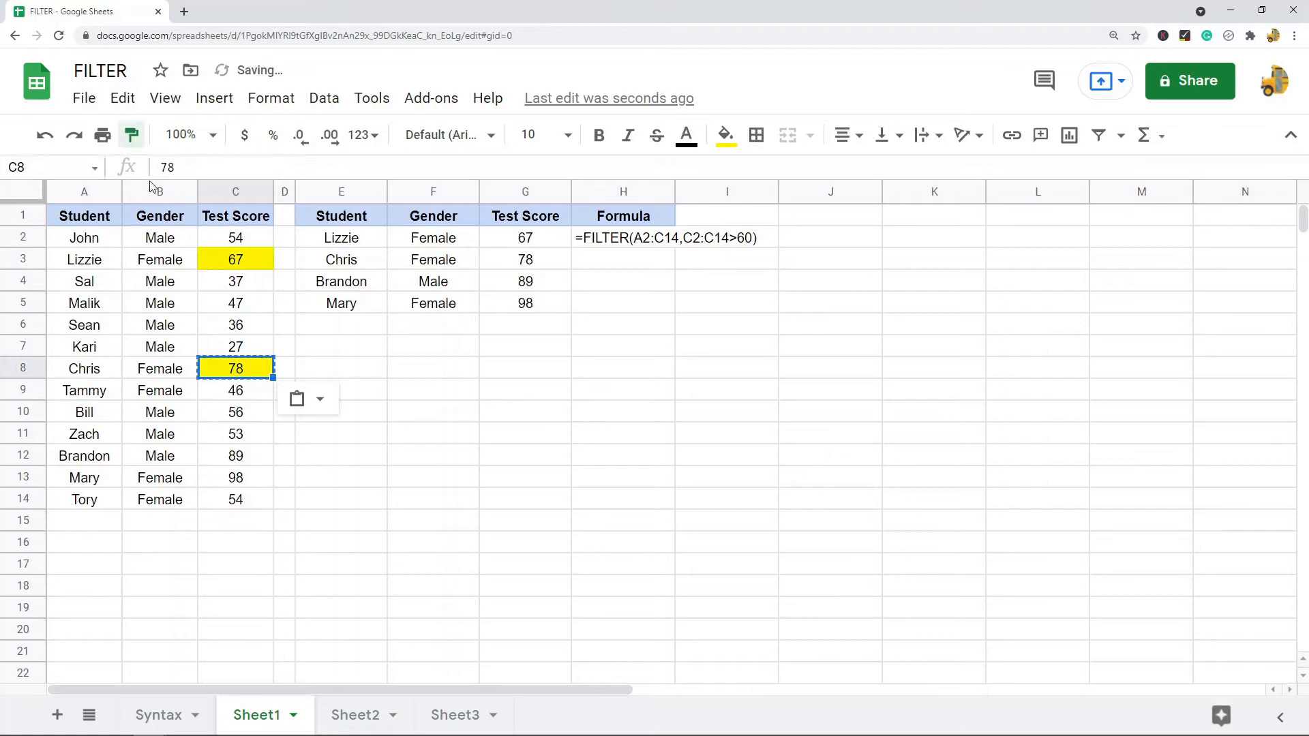
left_click(265, 461)
left_click(132, 134)
left_click(239, 481)
left_click(503, 415)
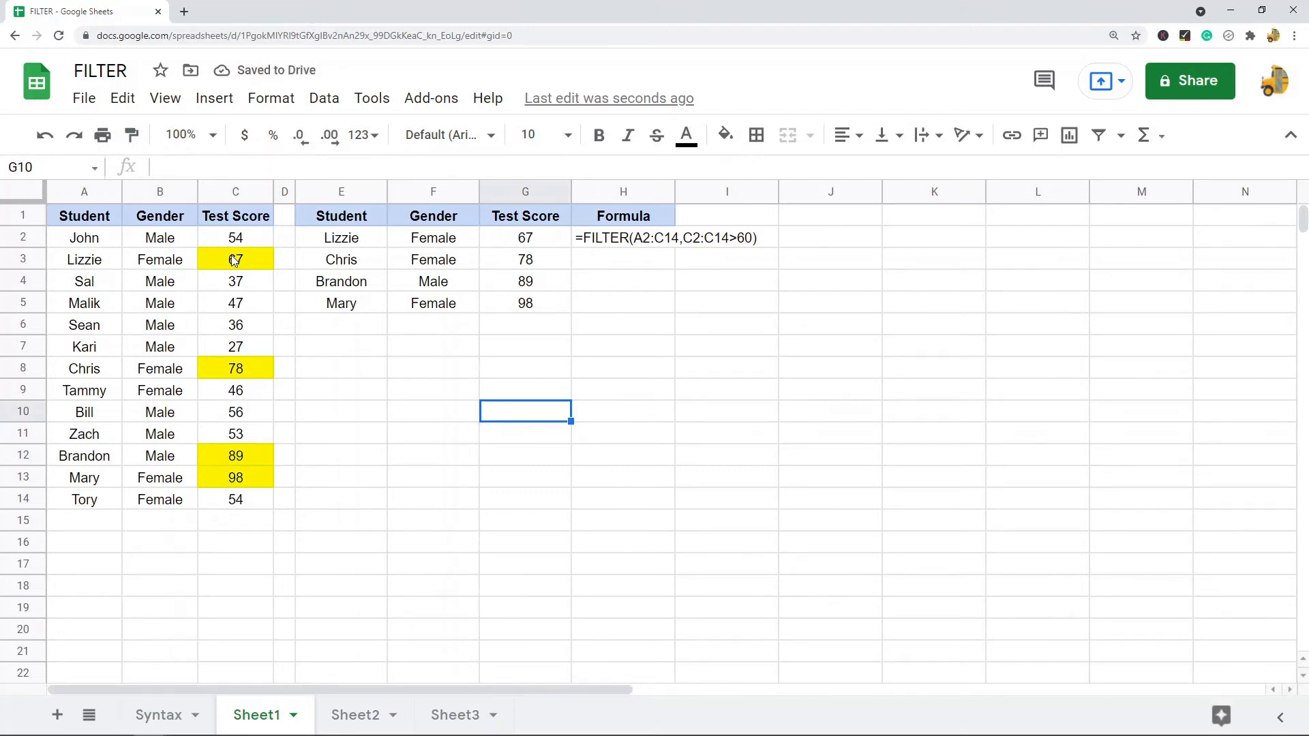
left_click(243, 373)
left_click(236, 457)
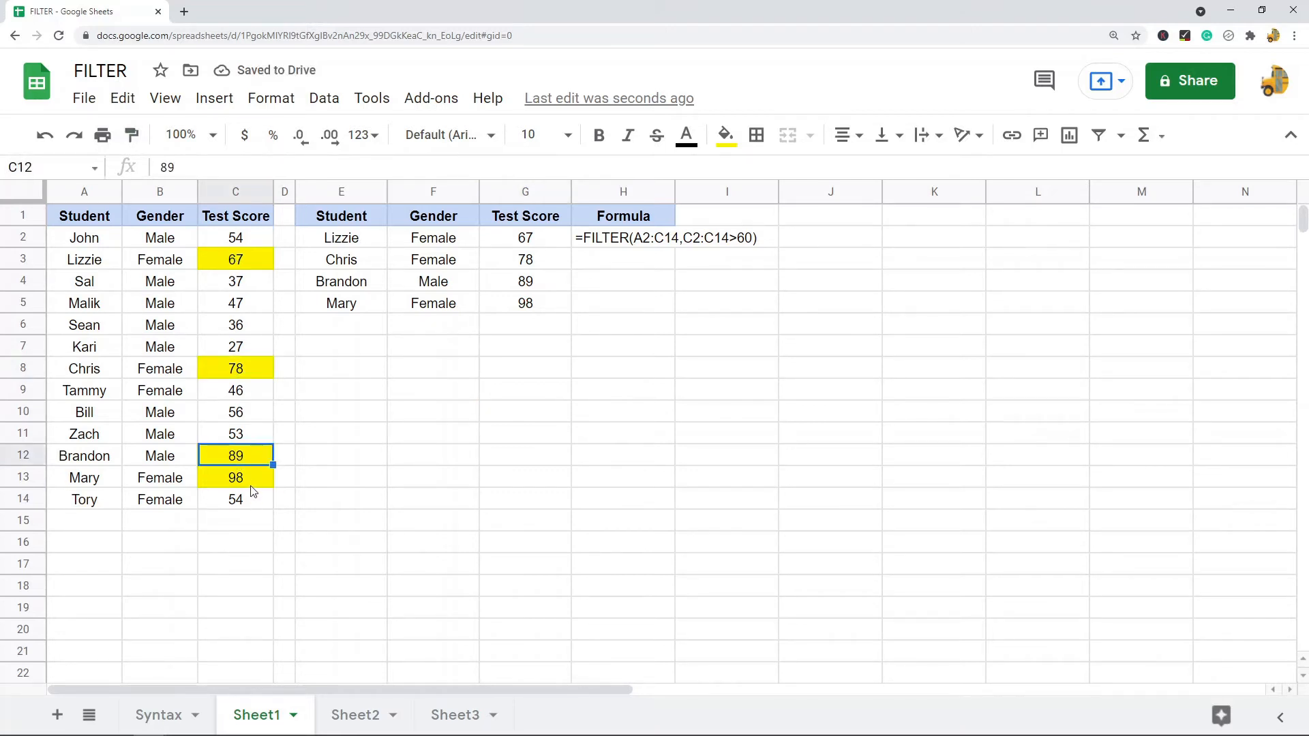
left_click(255, 478)
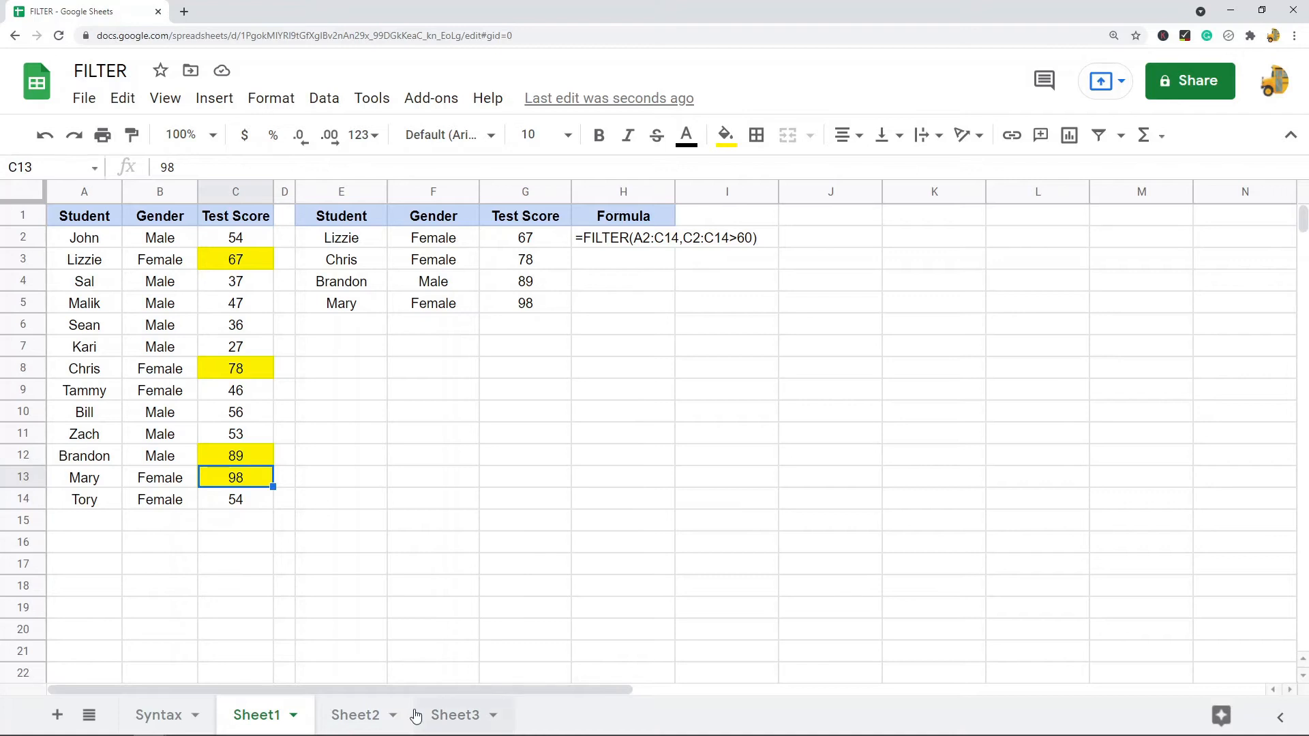
On Sheet2, start a FILTER formula in cell E2 with A2:C14 as the range to filter.
left_click(352, 717)
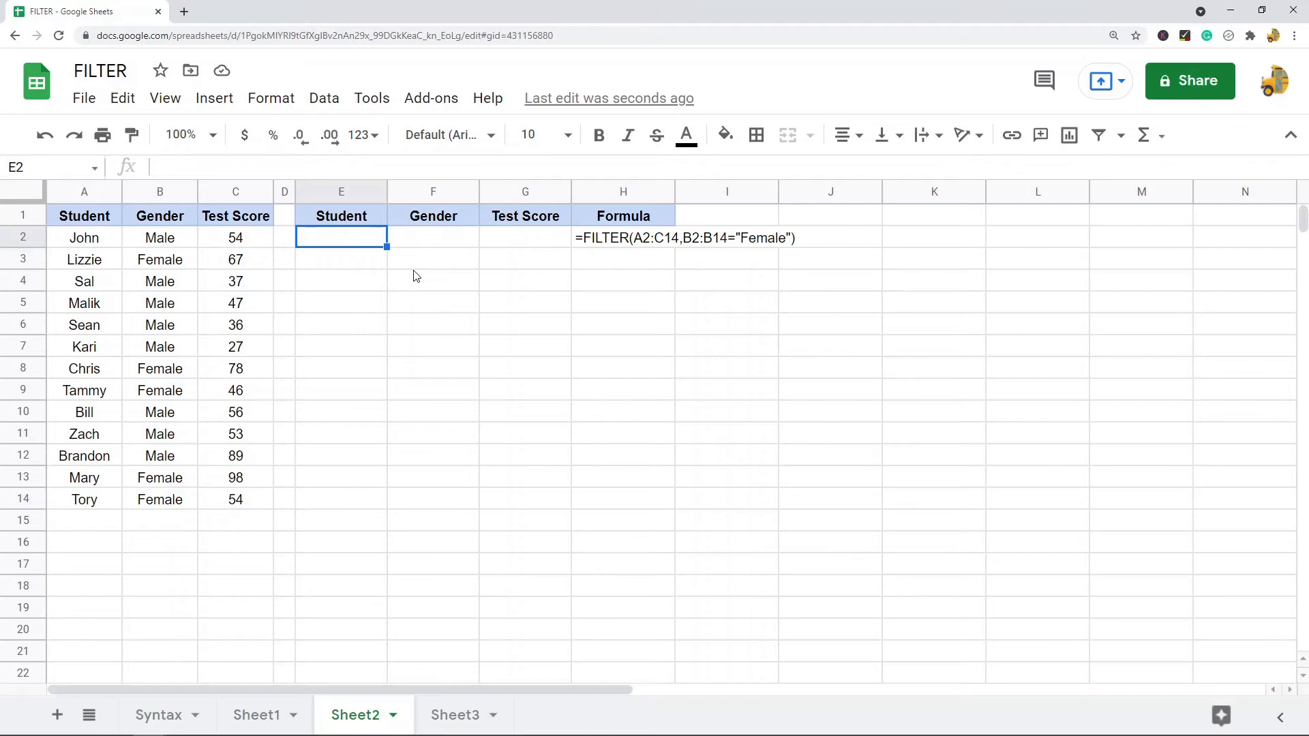
type("=FILTER(")
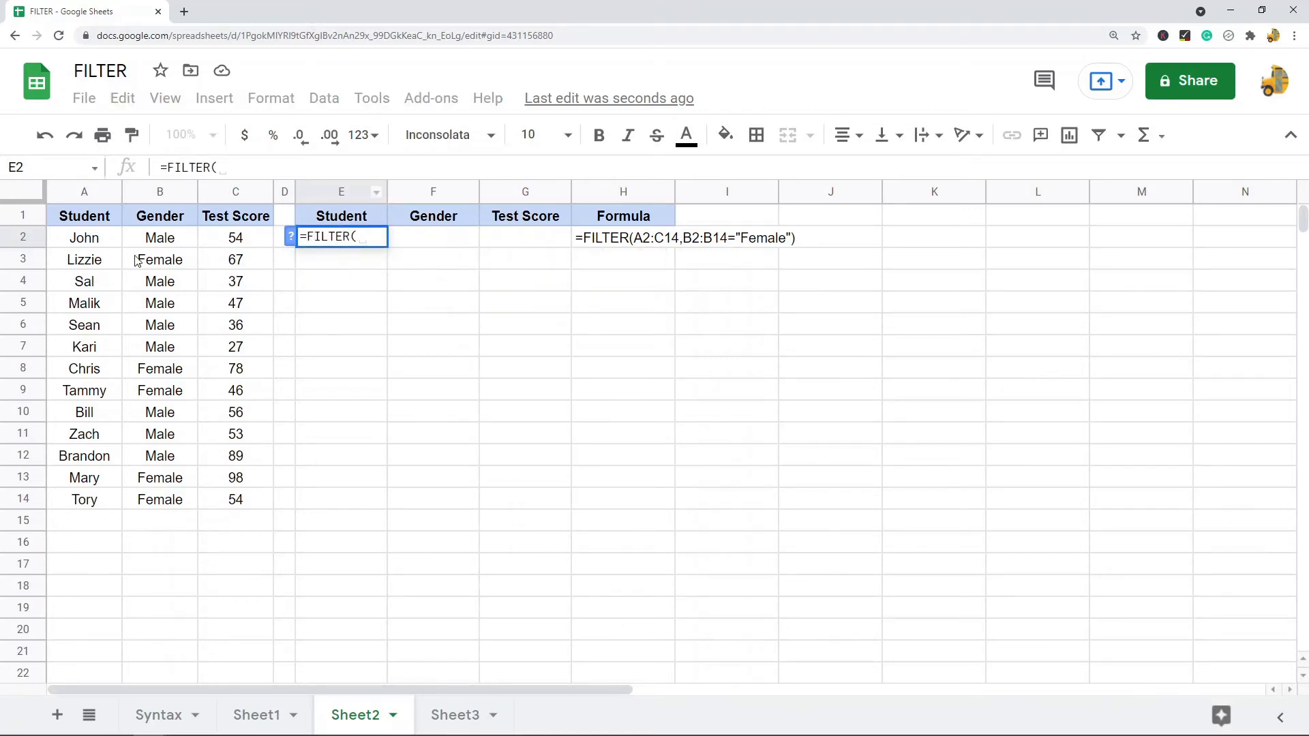
left_click(100, 241)
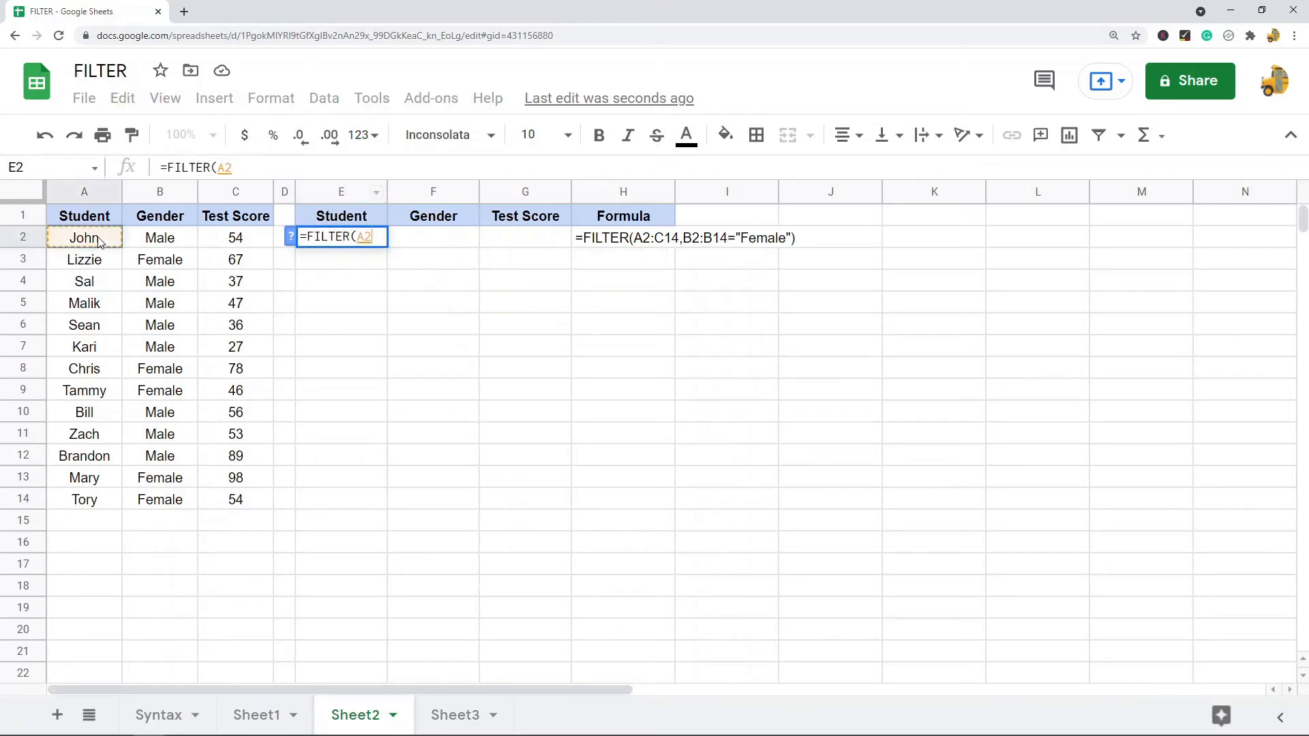
left_click(258, 504, "shift")
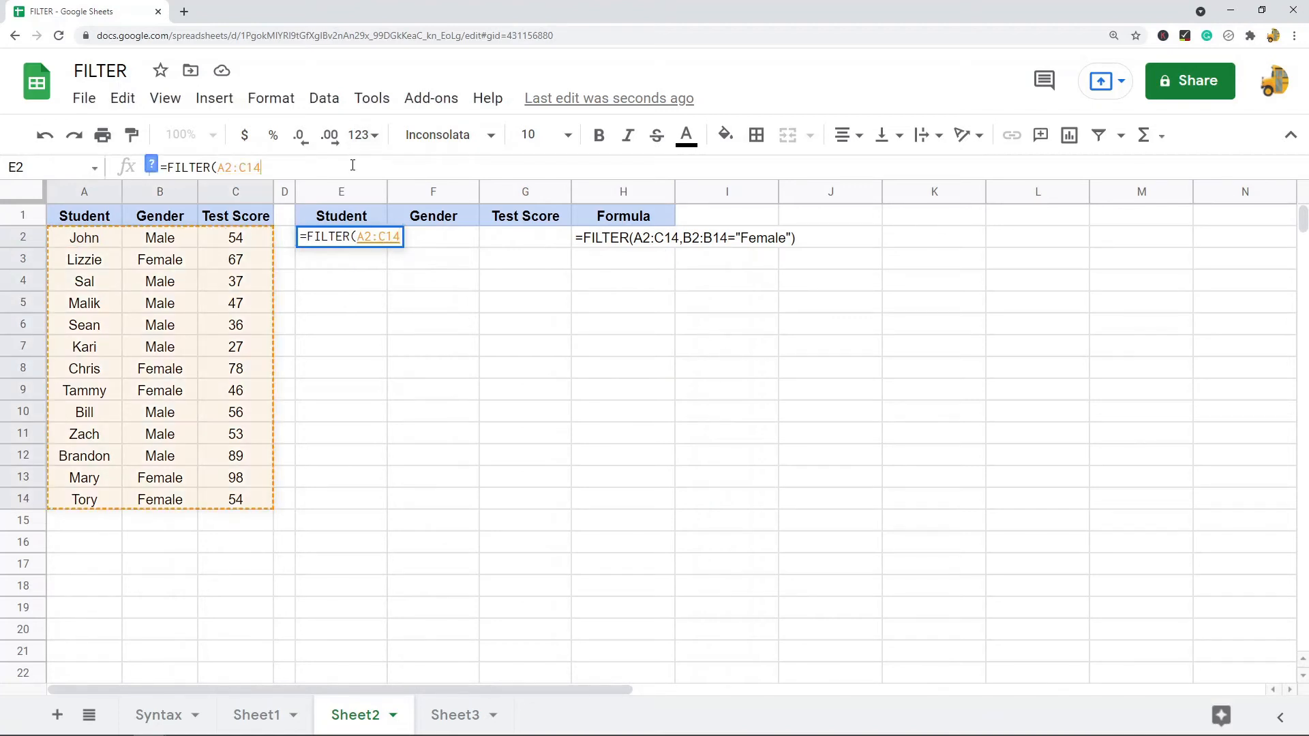
Add the condition B2:B14="Female" to the FILTER formula in E2 and complete it.
type(",")
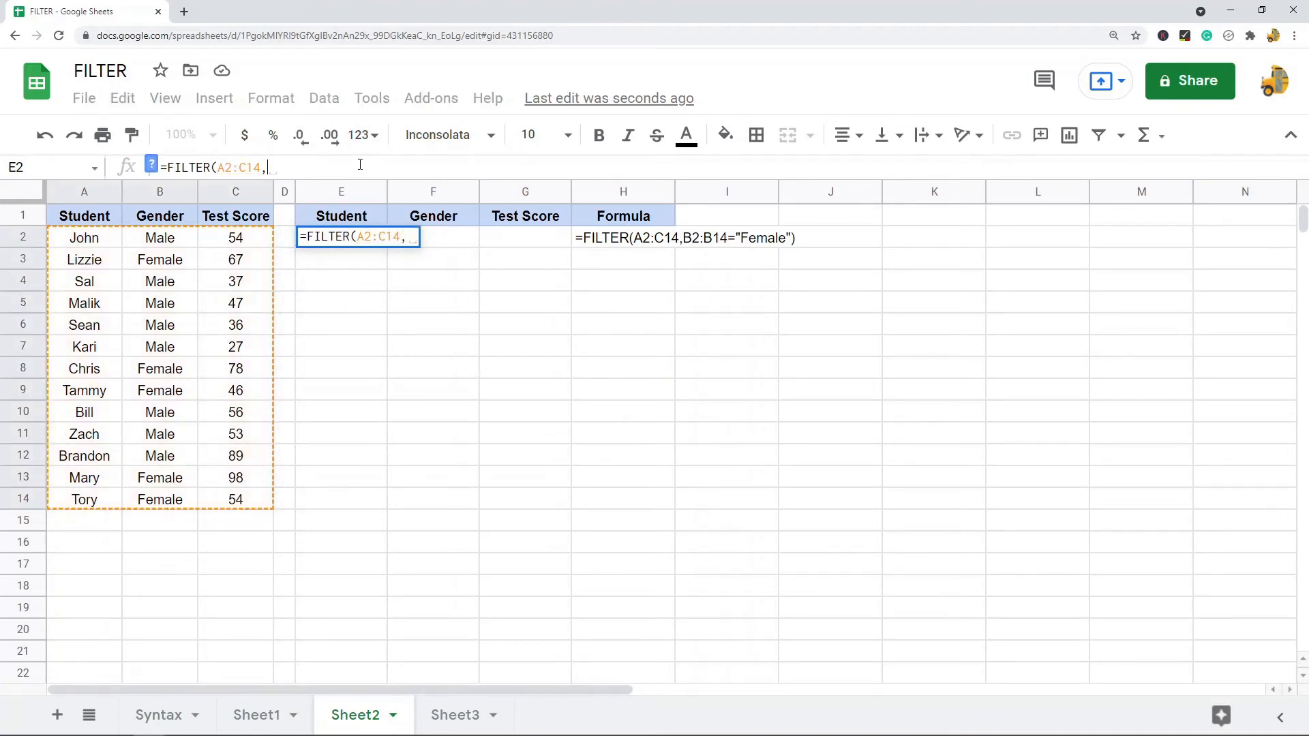
left_click_drag(180, 244, 175, 506)
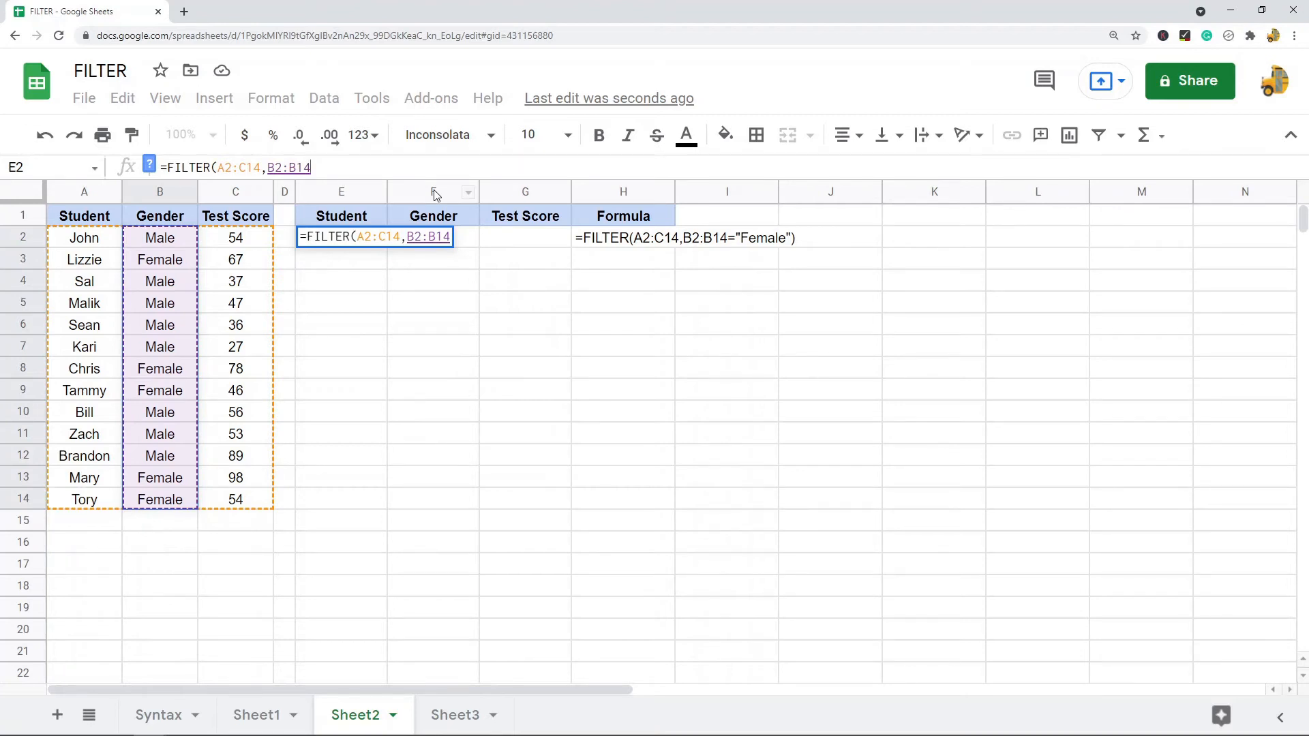
type("=")
type("\"F")
type("em")
key("BackSpace")
type("male")
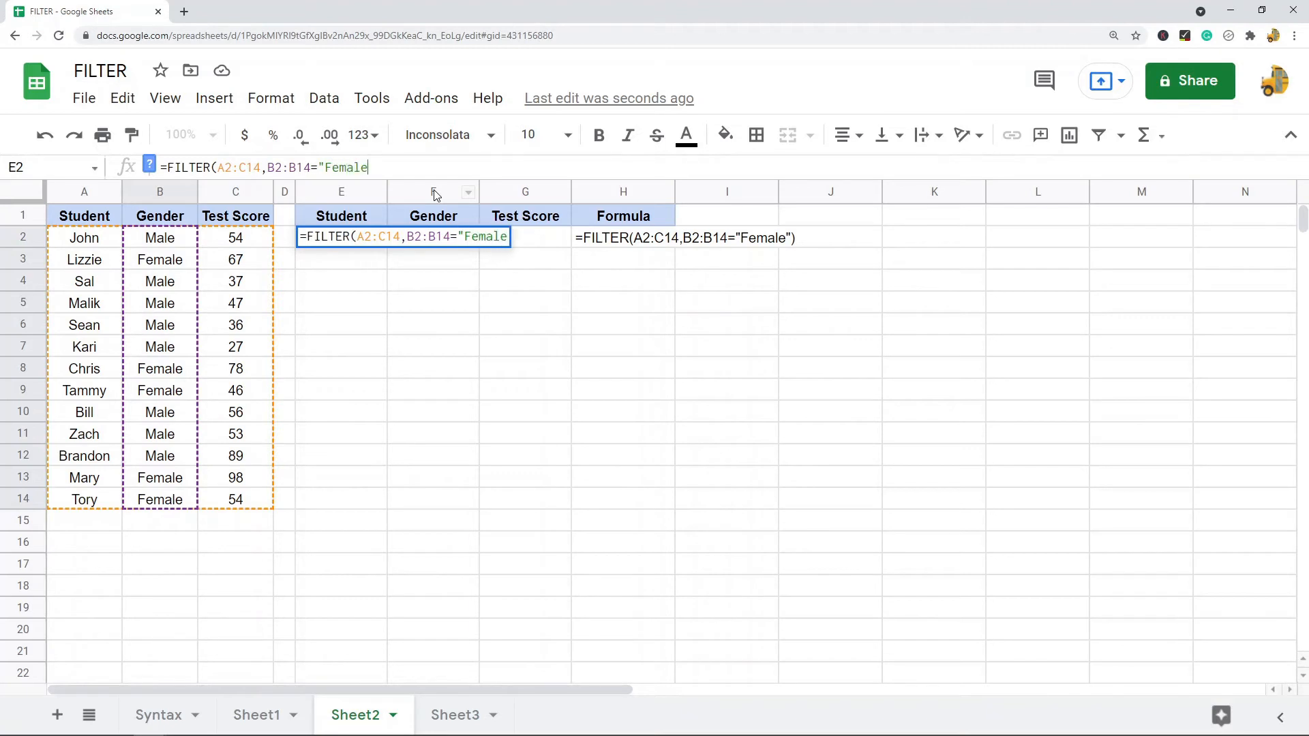
type("\")")
key("Return")
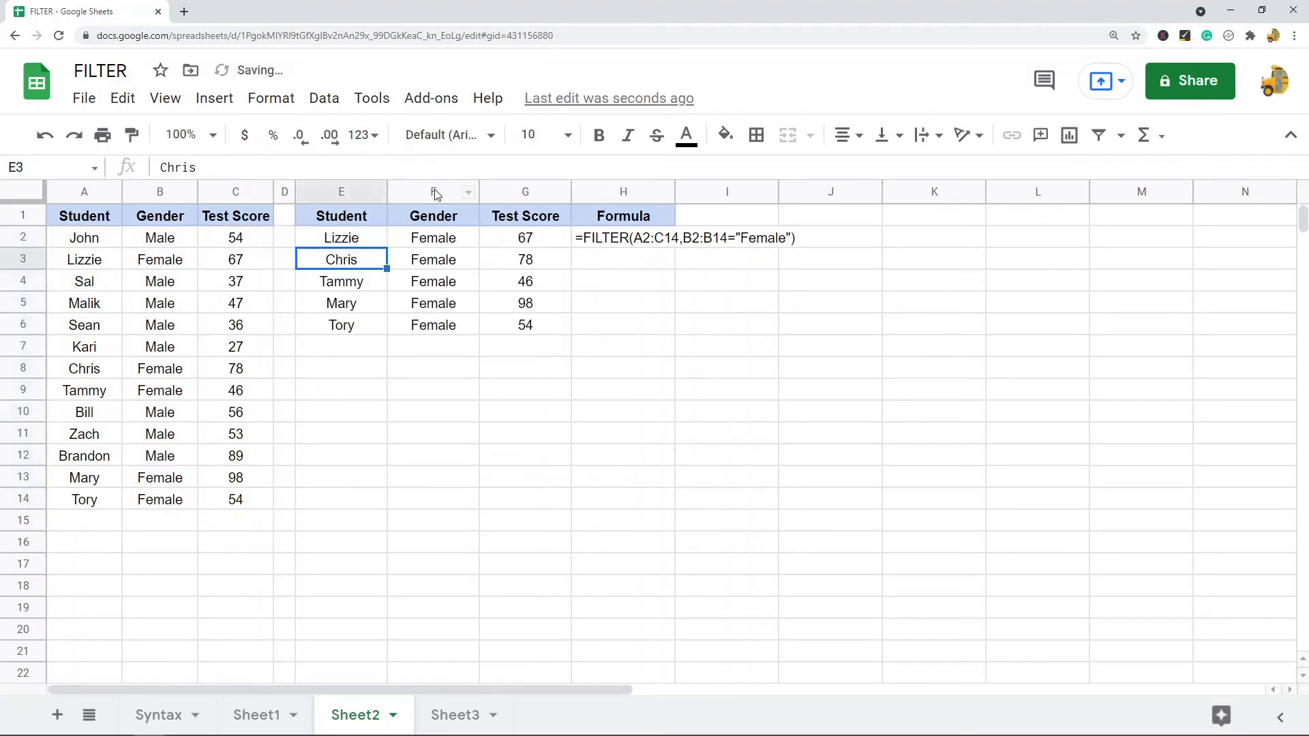
Compare the filtered Gender values in F2:F6 with the Female entries in the source Gender column.
left_click_drag(458, 240, 456, 324)
left_click(176, 266)
left_click(186, 365)
left_click(186, 392)
left_click(170, 494)
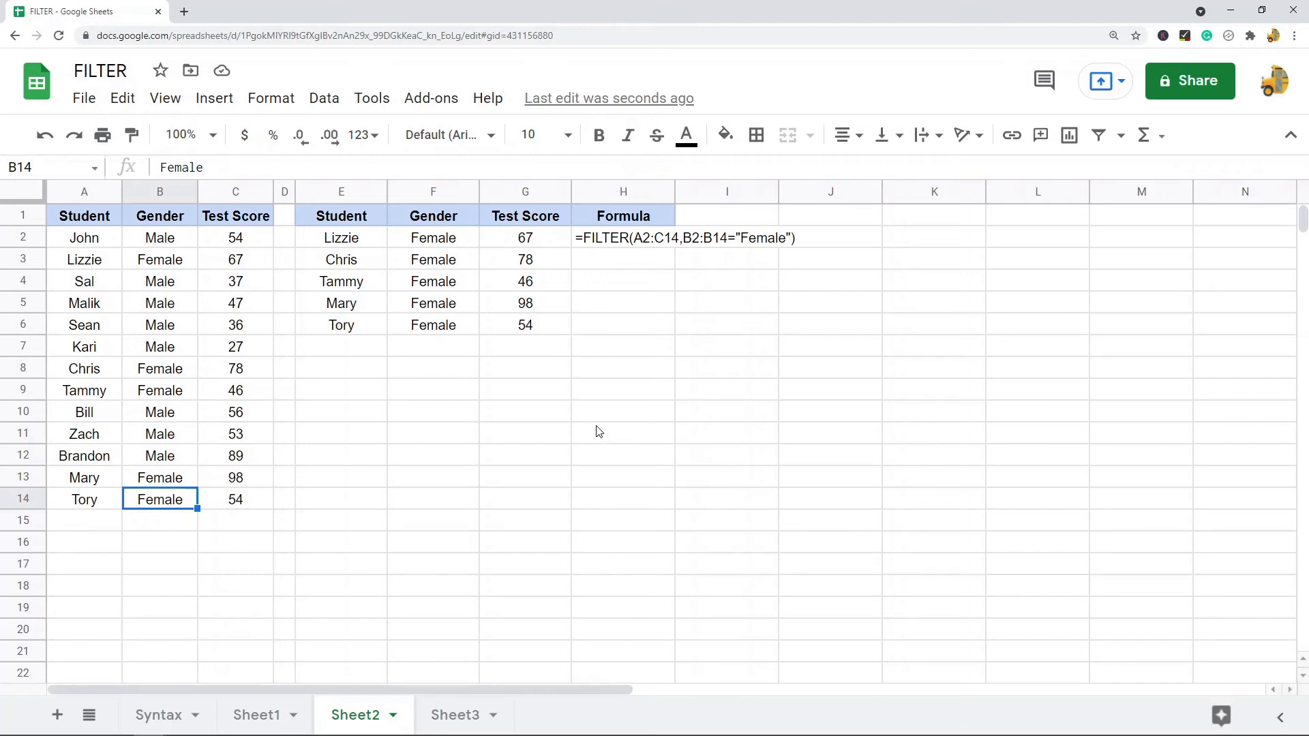
On Sheet3, start a FILTER formula in cell E2 with A2:C14 as the range to filter.
left_click(457, 713)
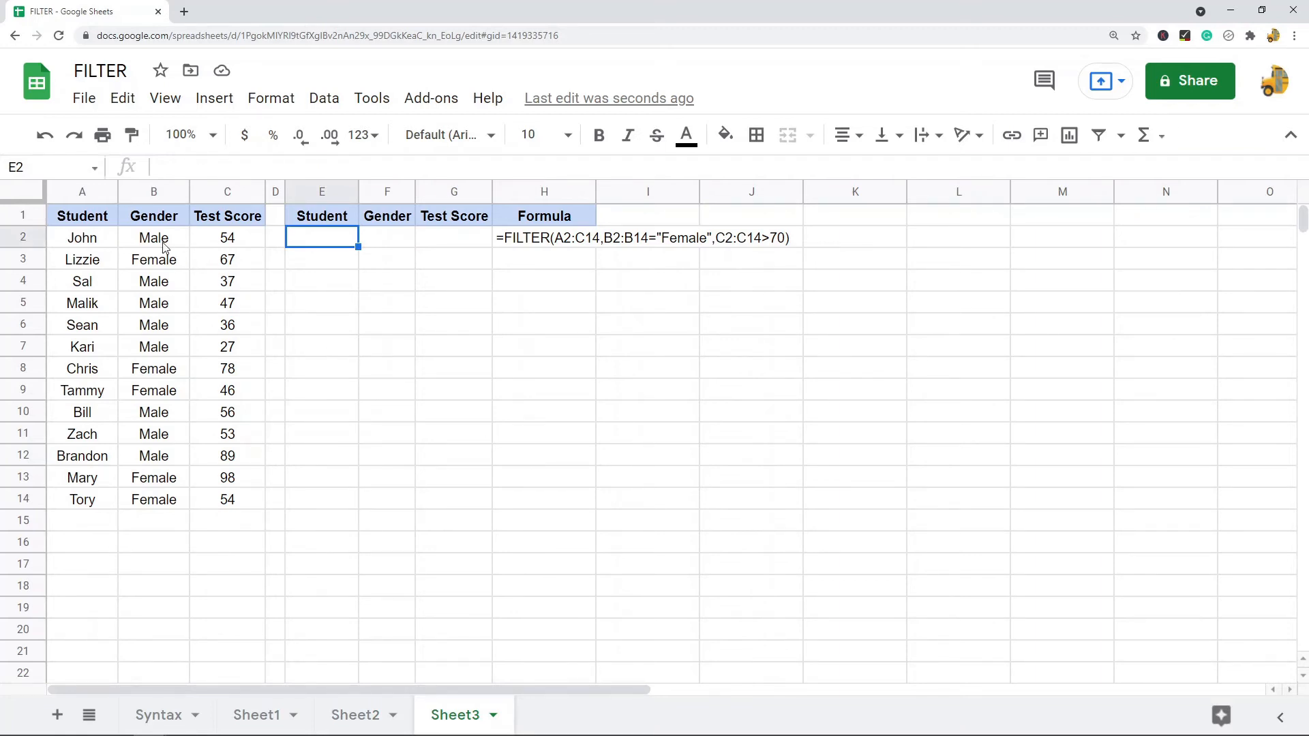
left_click_drag(154, 238, 149, 513)
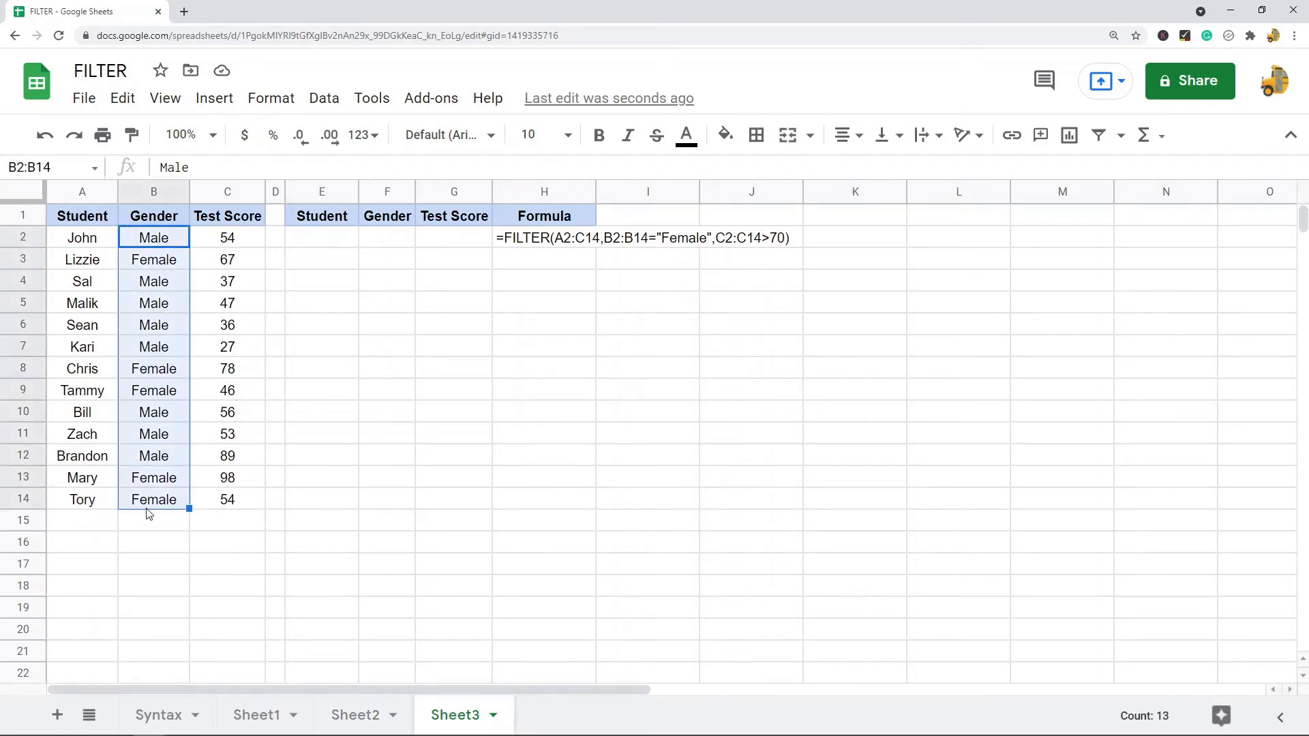
left_click_drag(227, 503, 230, 240)
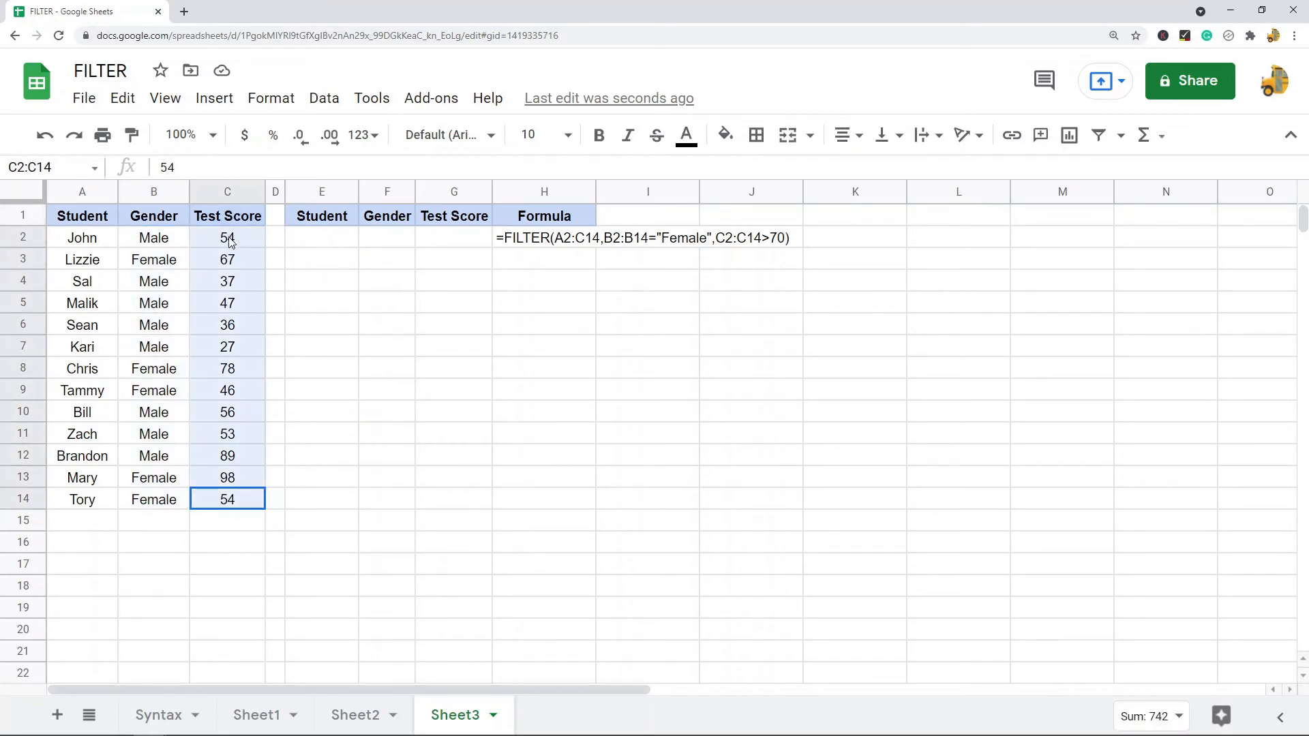
double_click(335, 243)
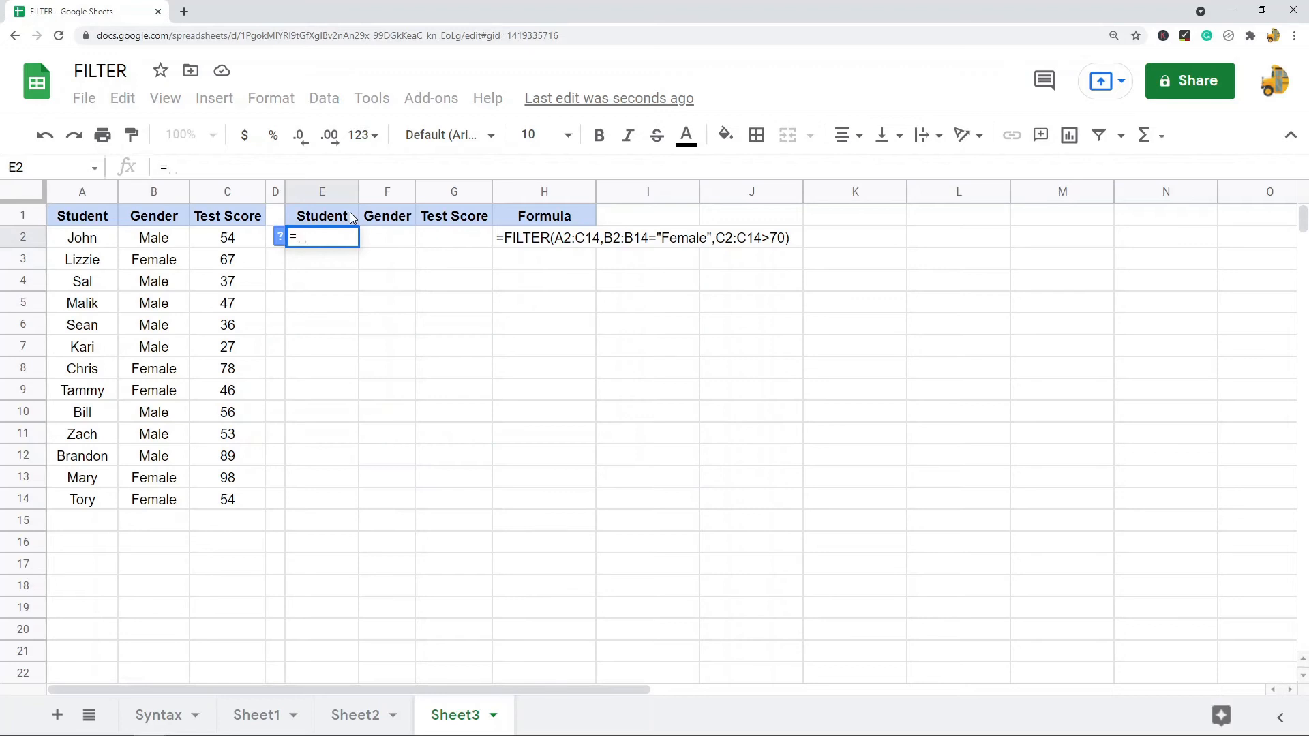
type("FILTER(")
left_click_drag(80, 246, 235, 502)
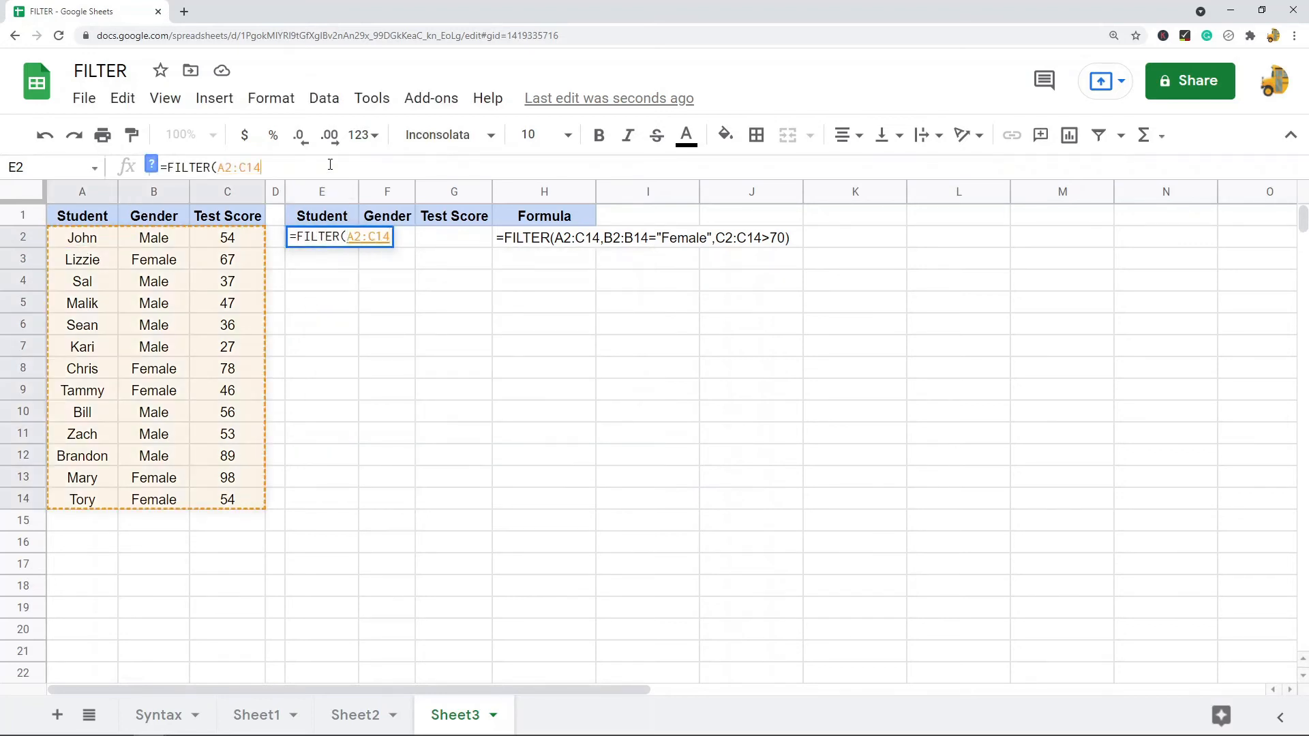
type(",")
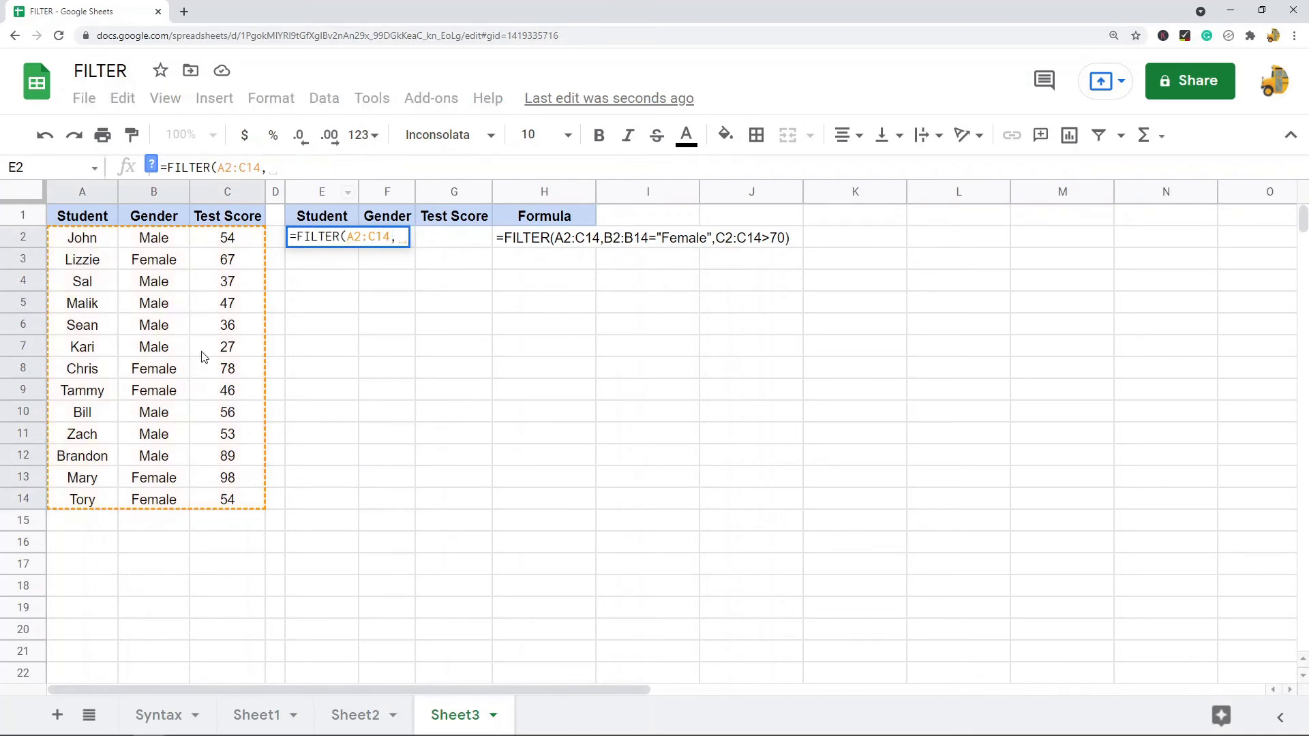
Add the conditions B2:B14="Female" and C2:C14>70 to the FILTER formula in E2 and complete it.
left_click(152, 238)
left_click_drag(153, 238, 172, 508)
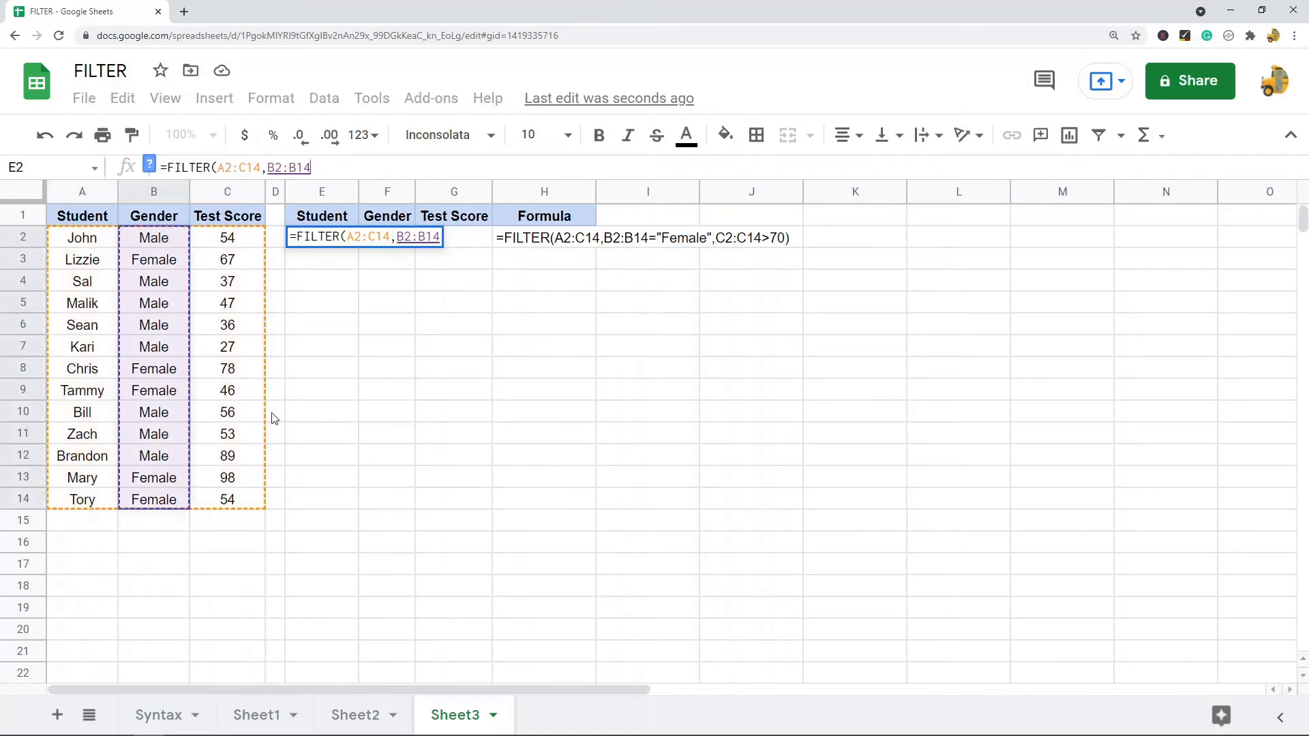
type("=")
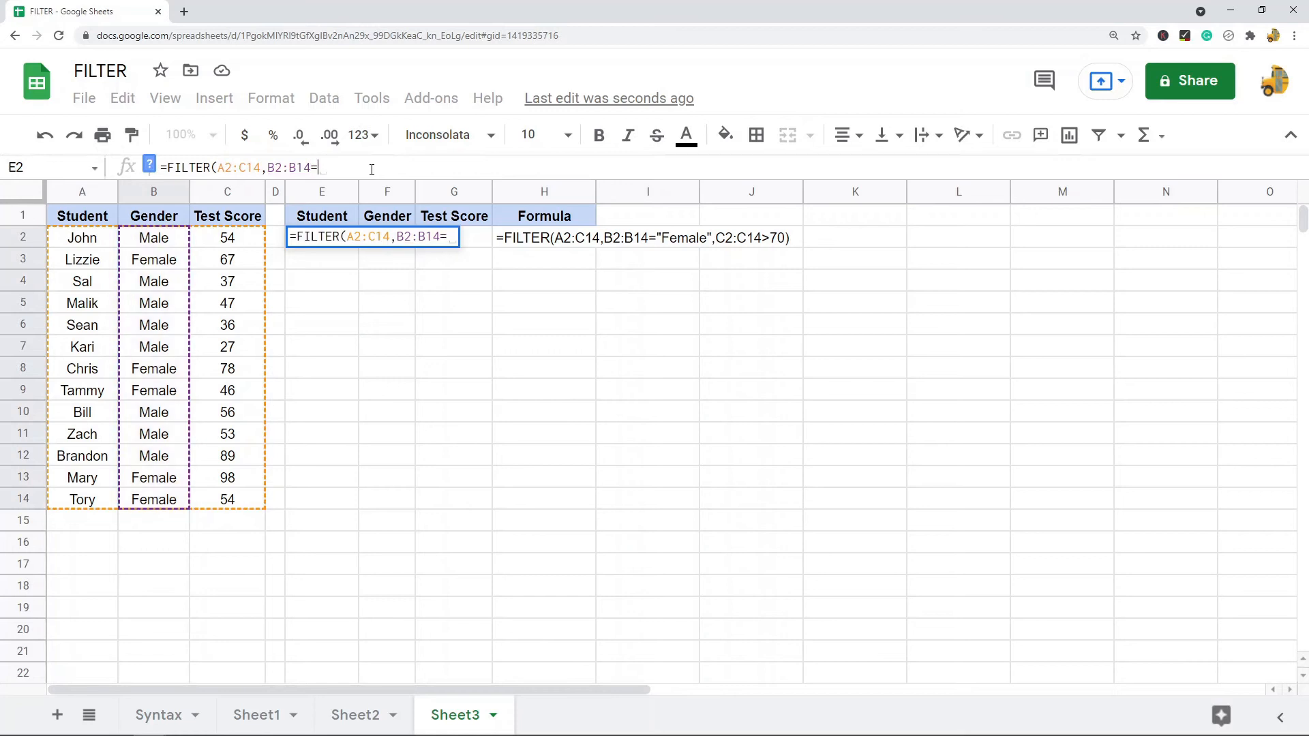
type("\"Female\",")
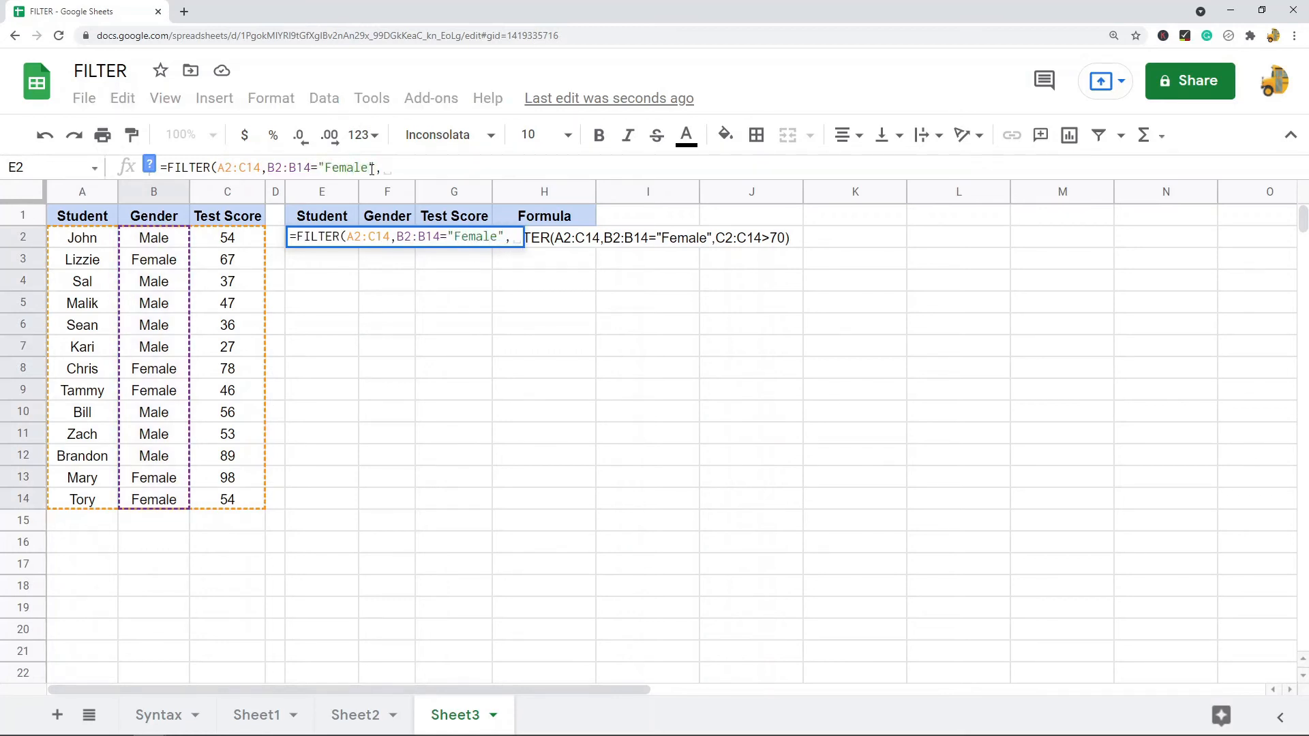
left_click_drag(232, 246, 245, 501)
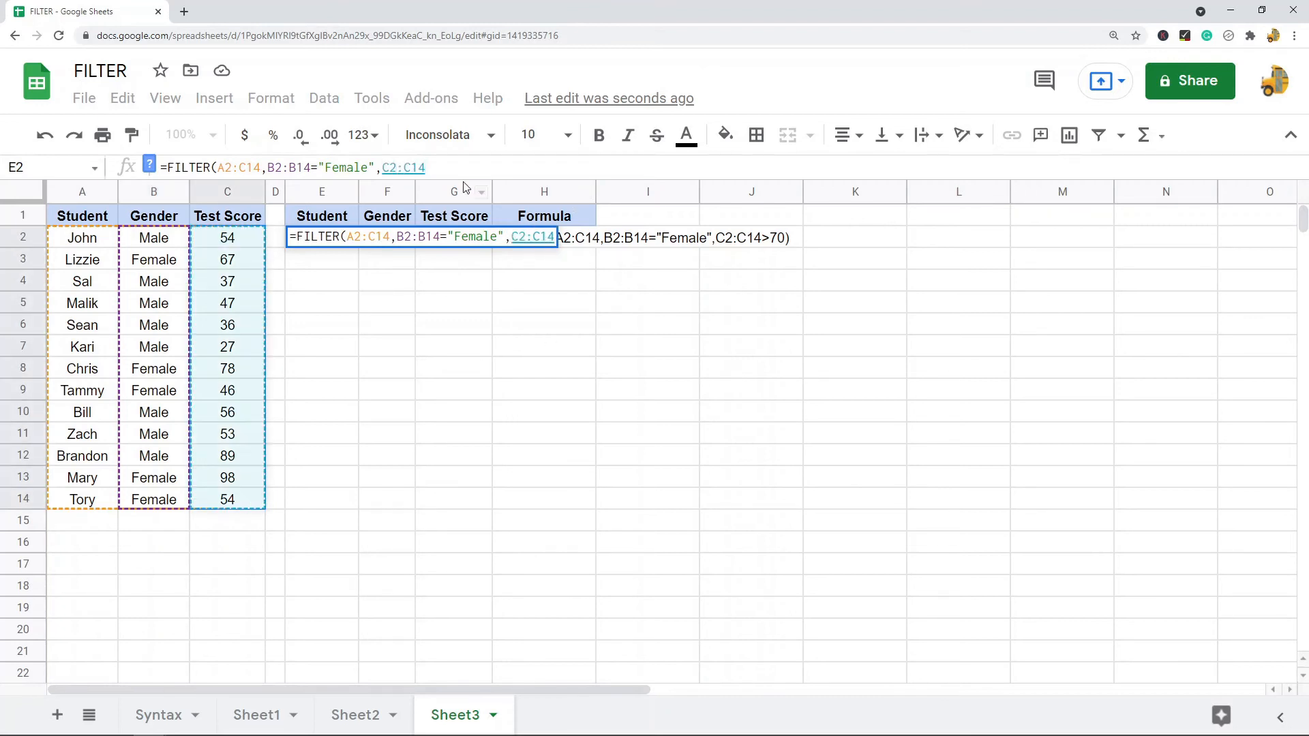
type(">70)")
key("Return")
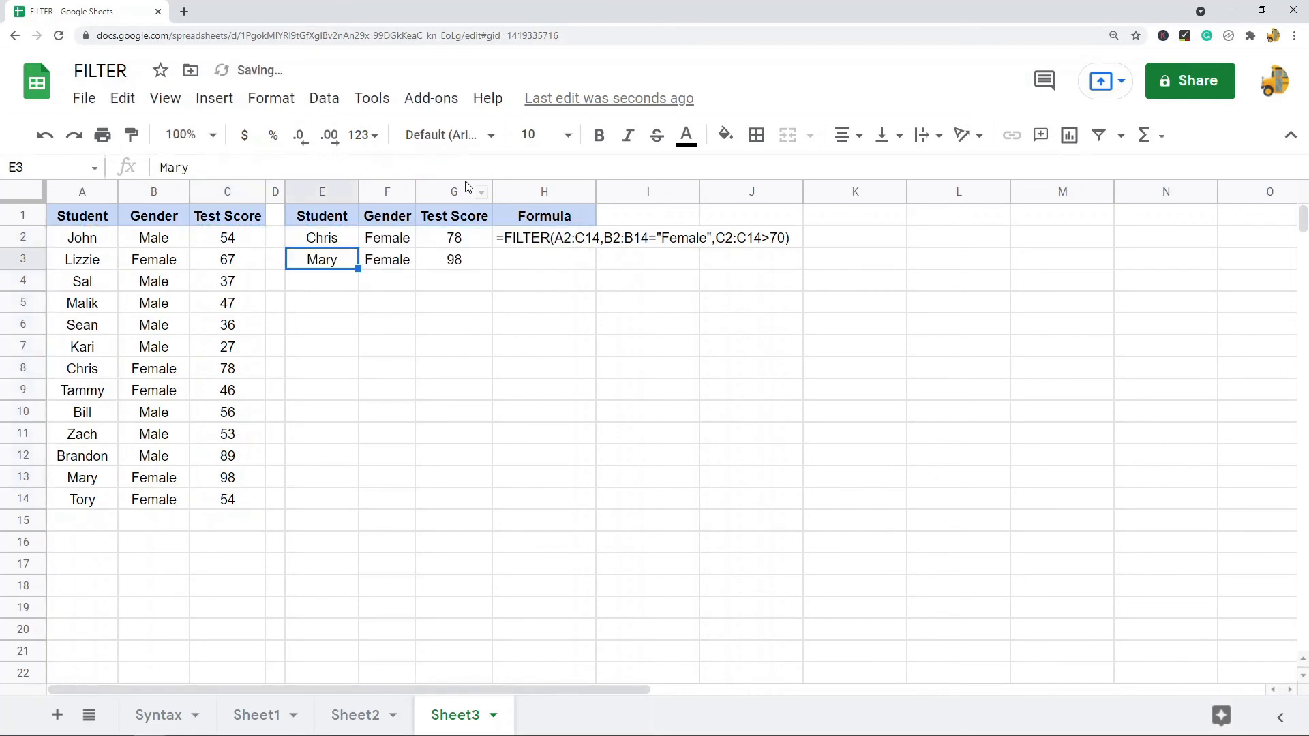
Compare the filtered results in E2:G3 with the matching rows of the source data in columns A to C, and review the formula in E2.
left_click_drag(467, 242, 470, 262)
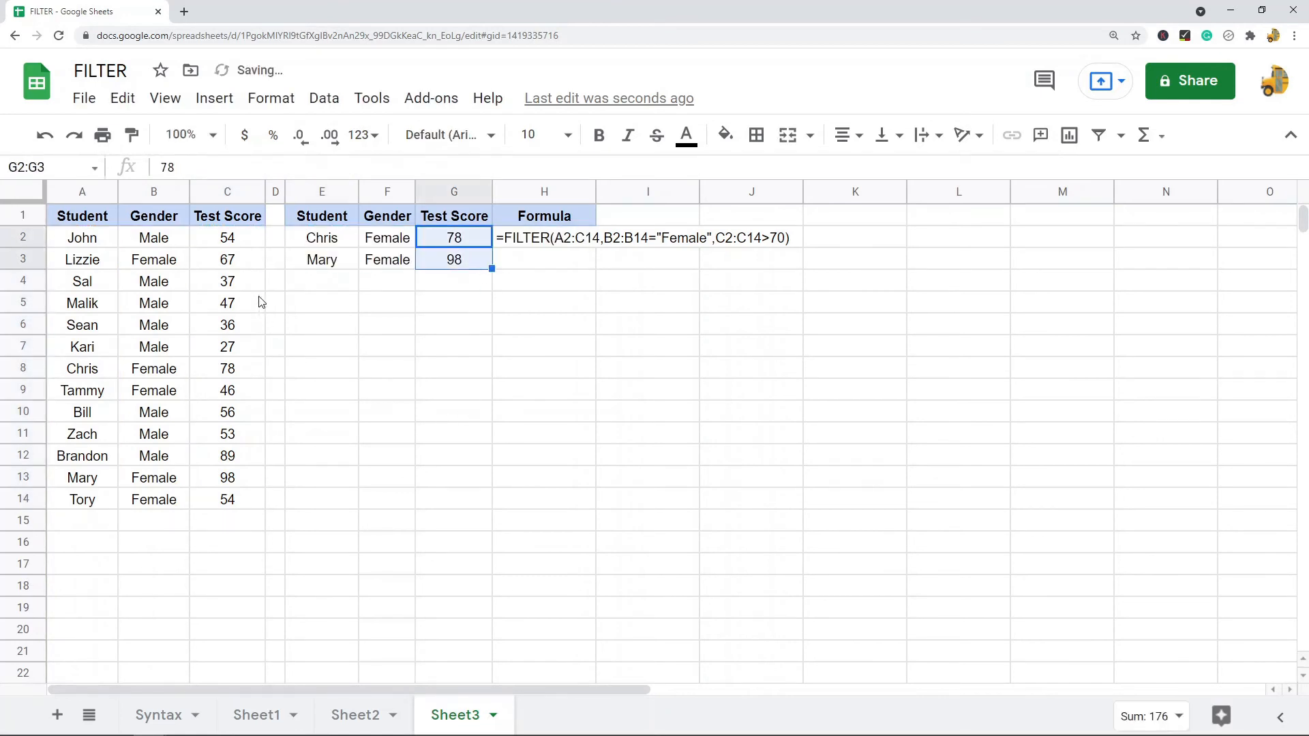
left_click(179, 371)
left_click(185, 481)
left_click(244, 483, "shift")
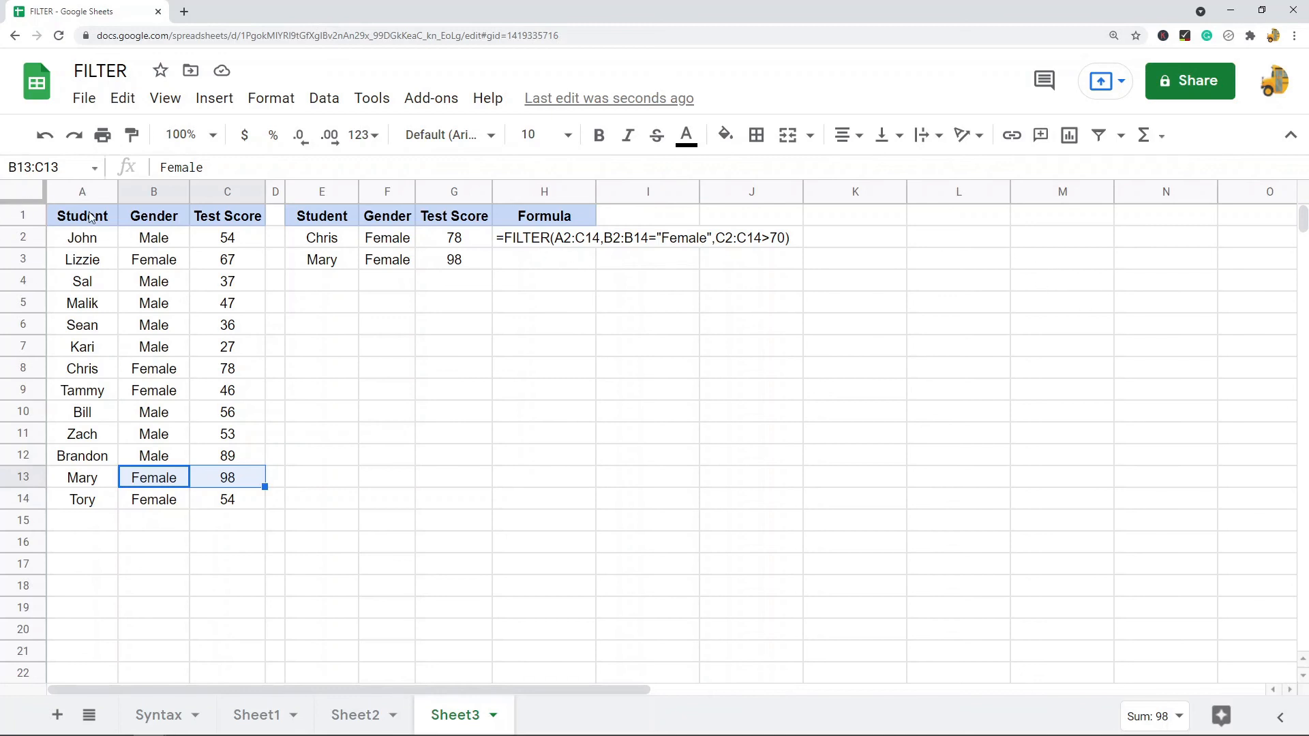
left_click_drag(76, 191, 235, 193)
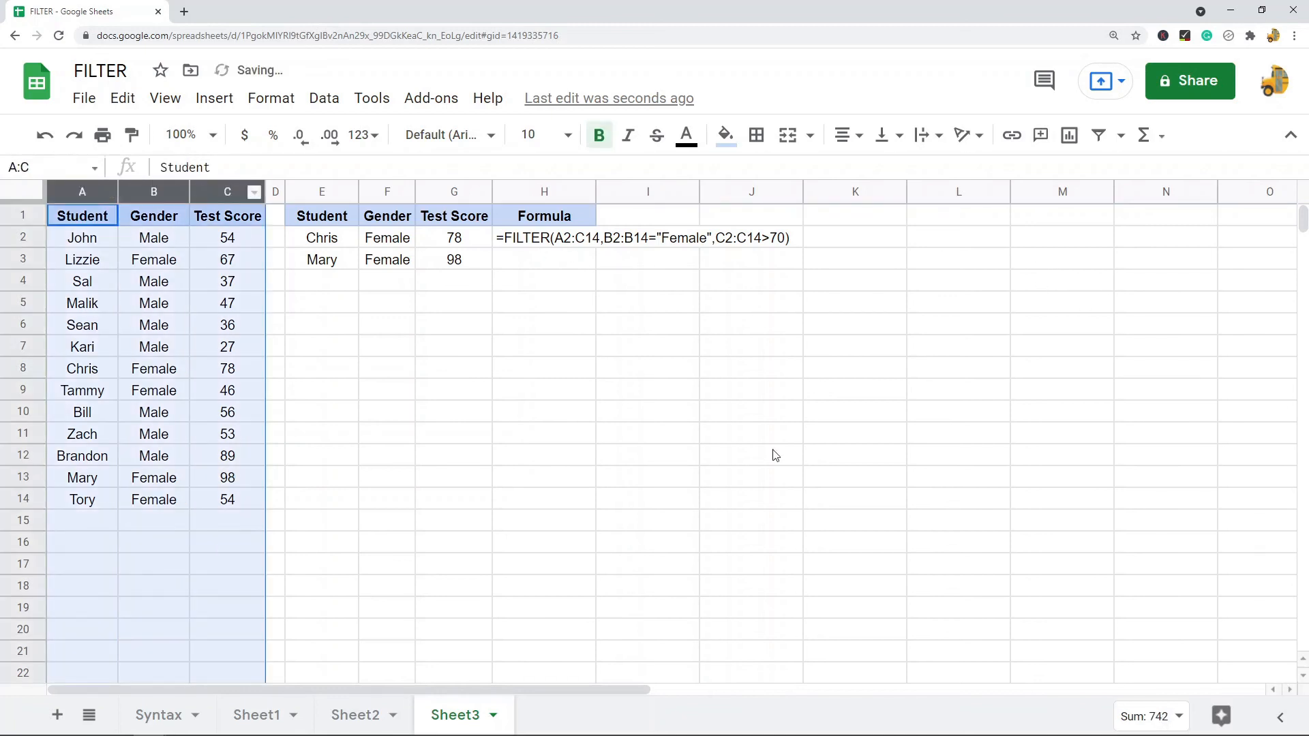
left_click(334, 243)
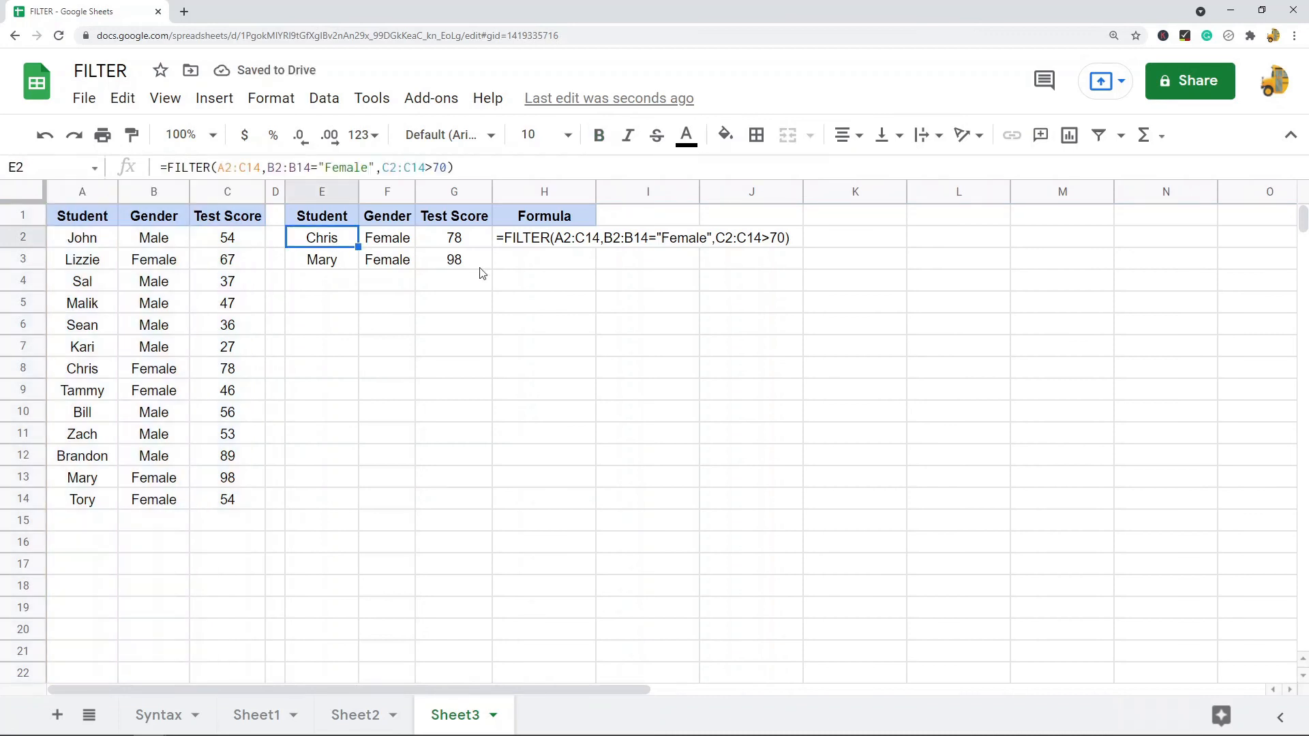
left_click_drag(479, 269, 345, 252)
left_click(332, 246)
left_click(889, 245)
type("=filte")
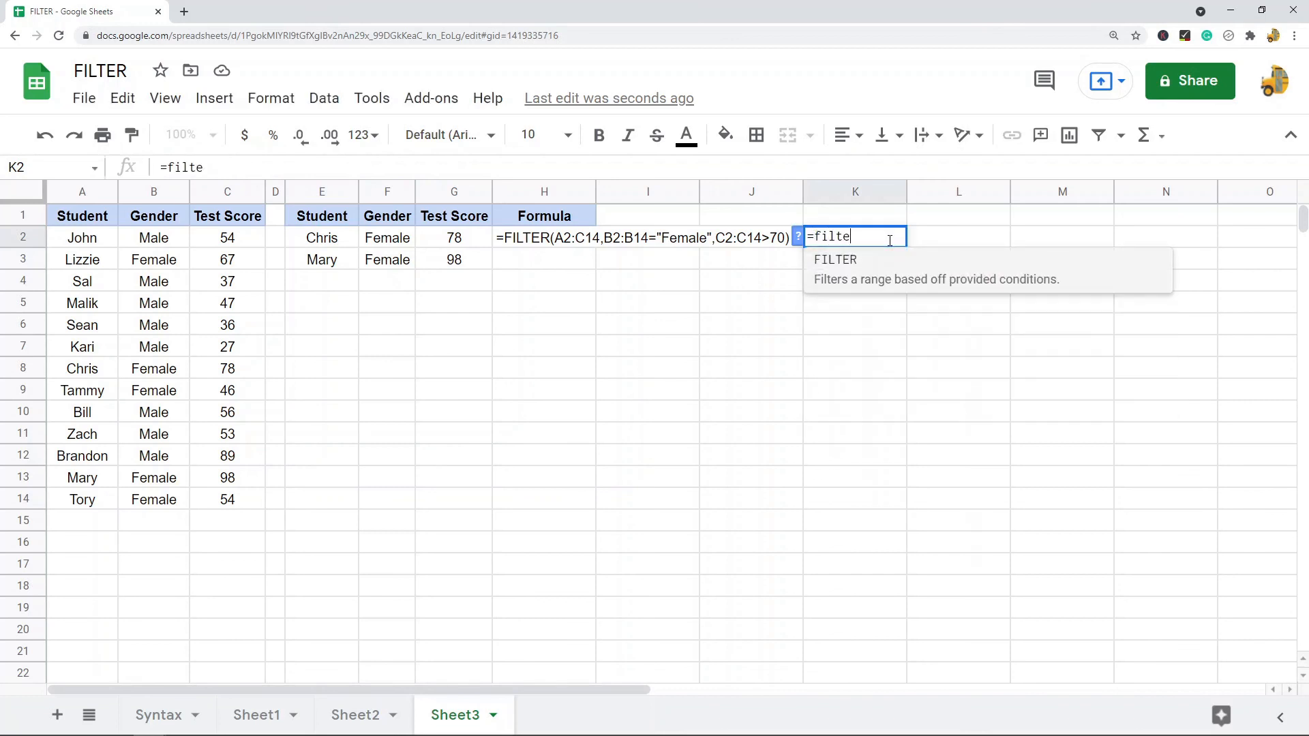
key("Tab")
left_click_drag(334, 246, 463, 267)
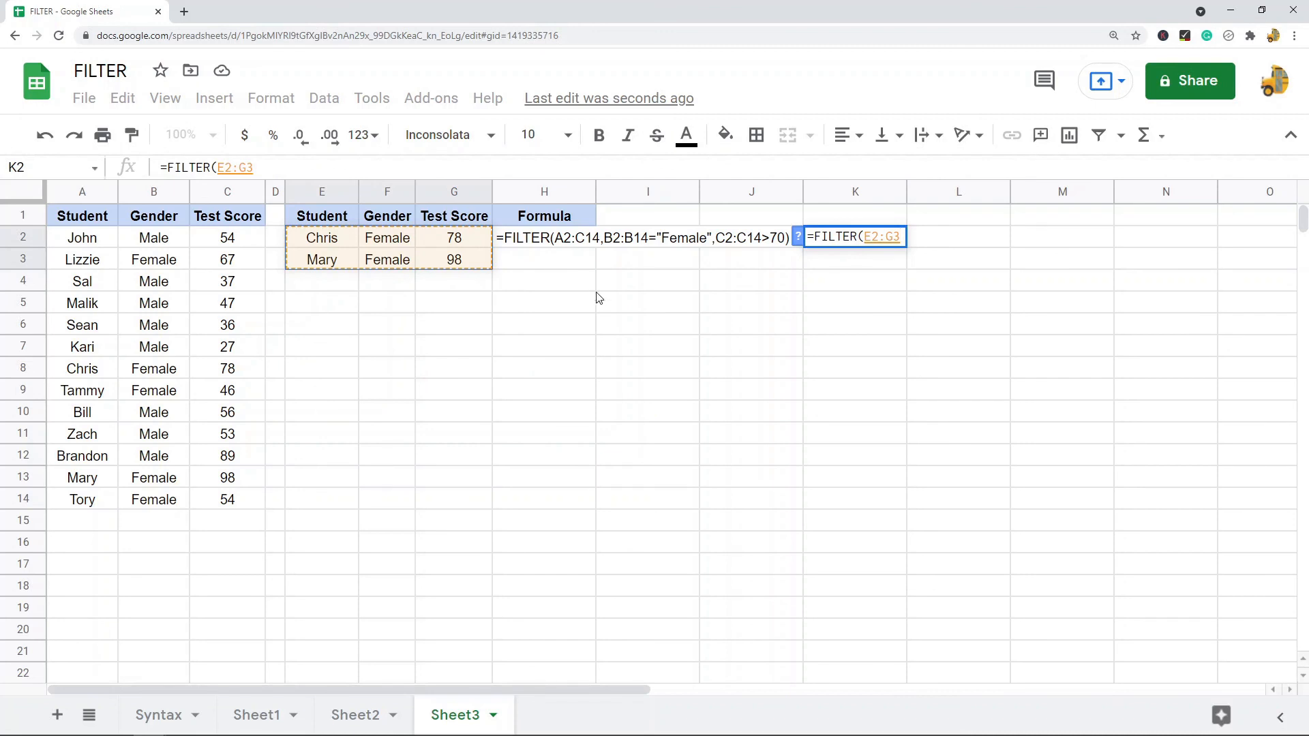
key("Escape")
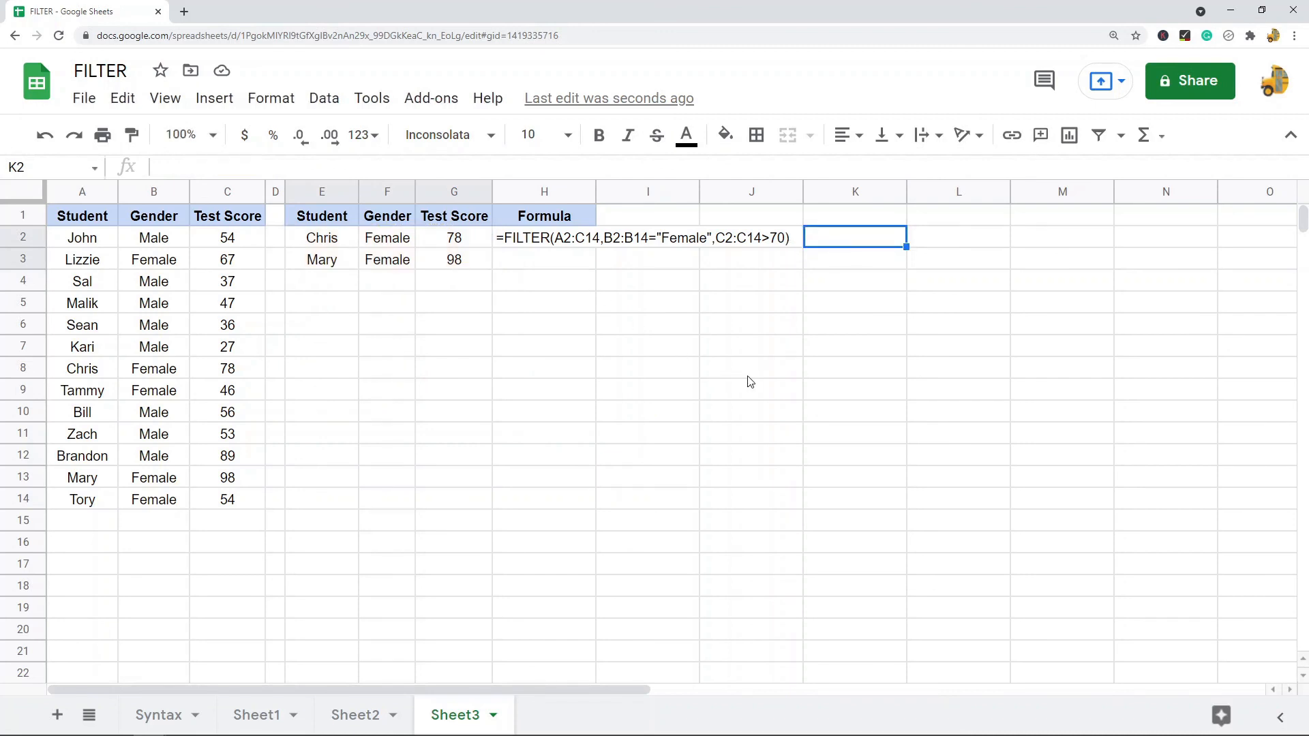